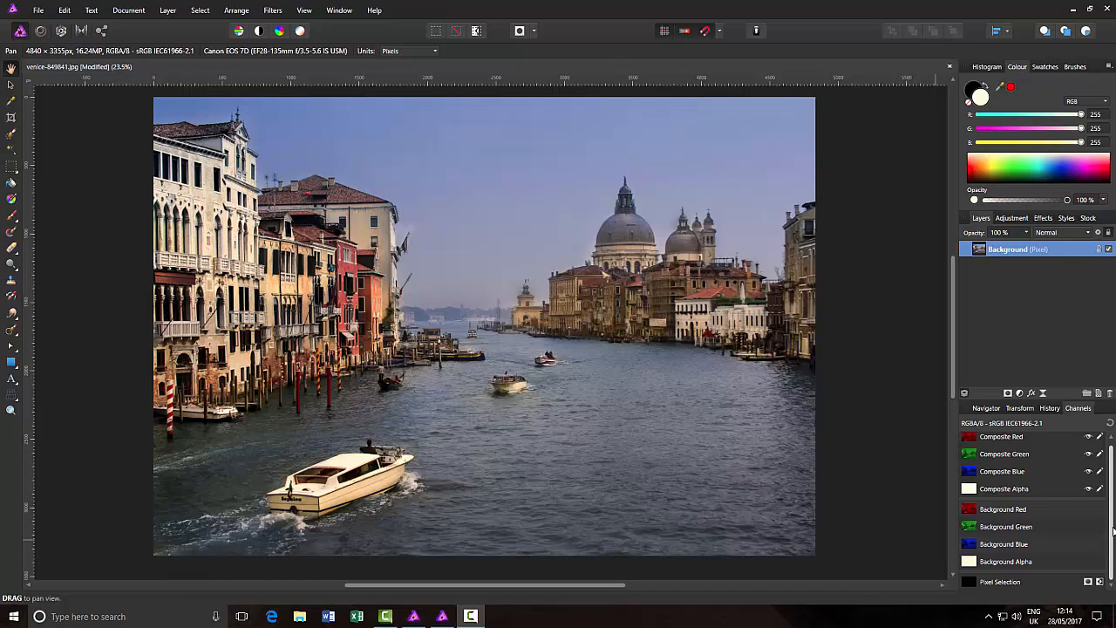
- Duplicate the Background layer and rename the duplicate as Background copy
scroll(1110, 521, up, 1)
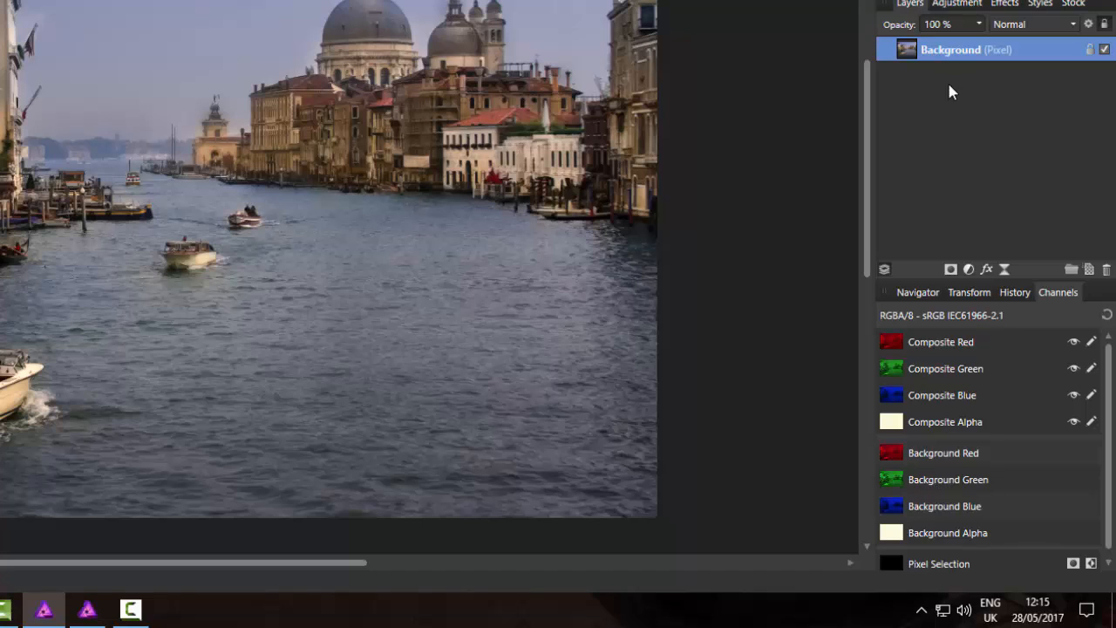
right_click(955, 50)
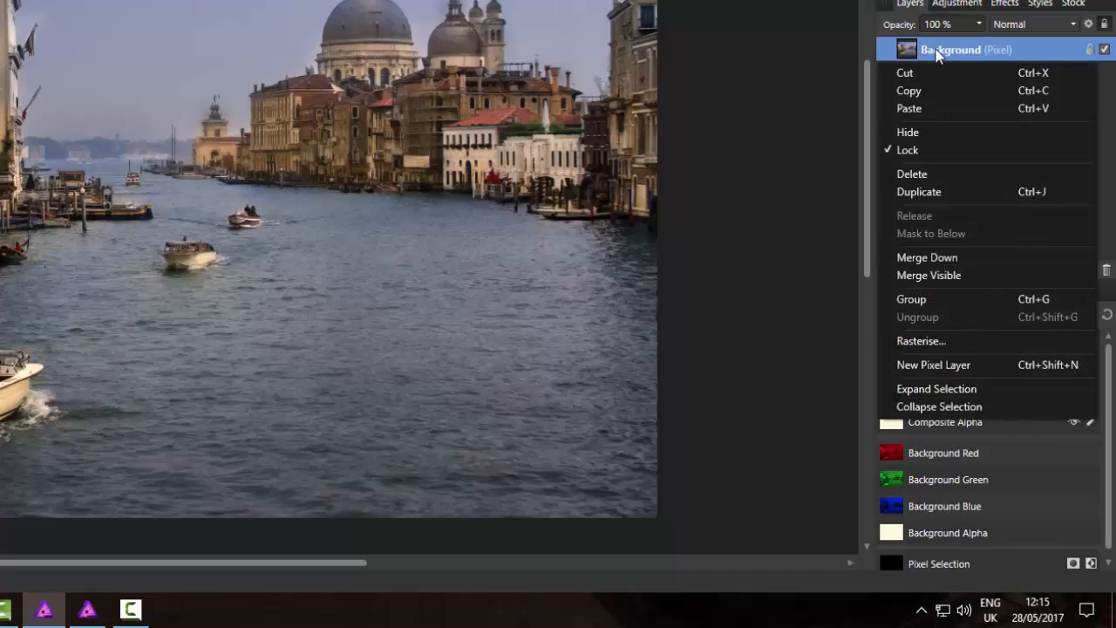
click(926, 197)
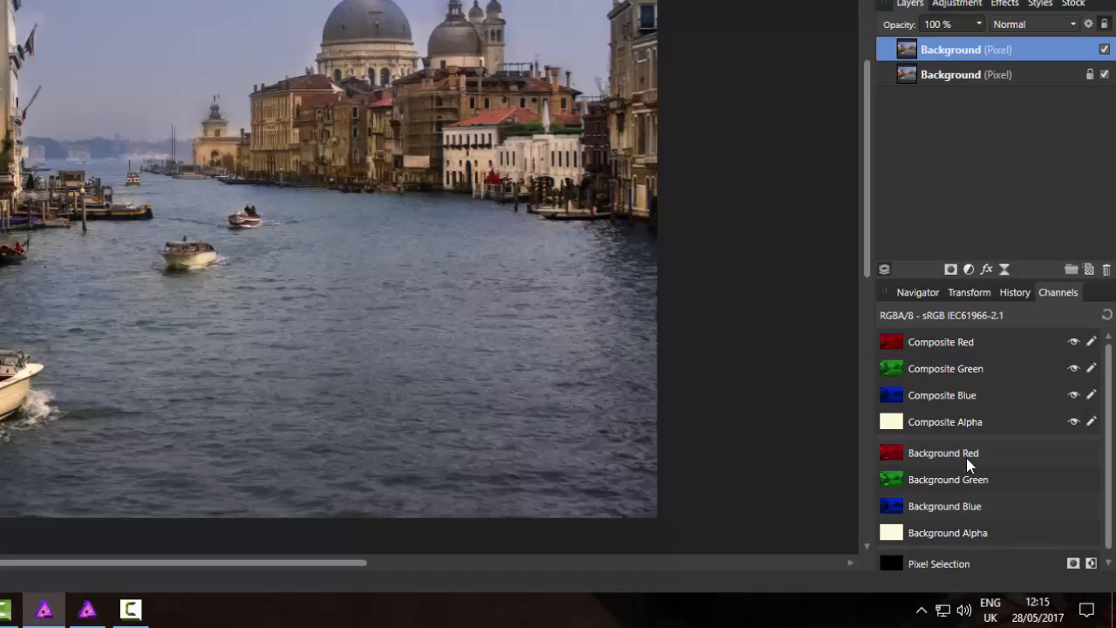
double_click(973, 53)
click(983, 50)
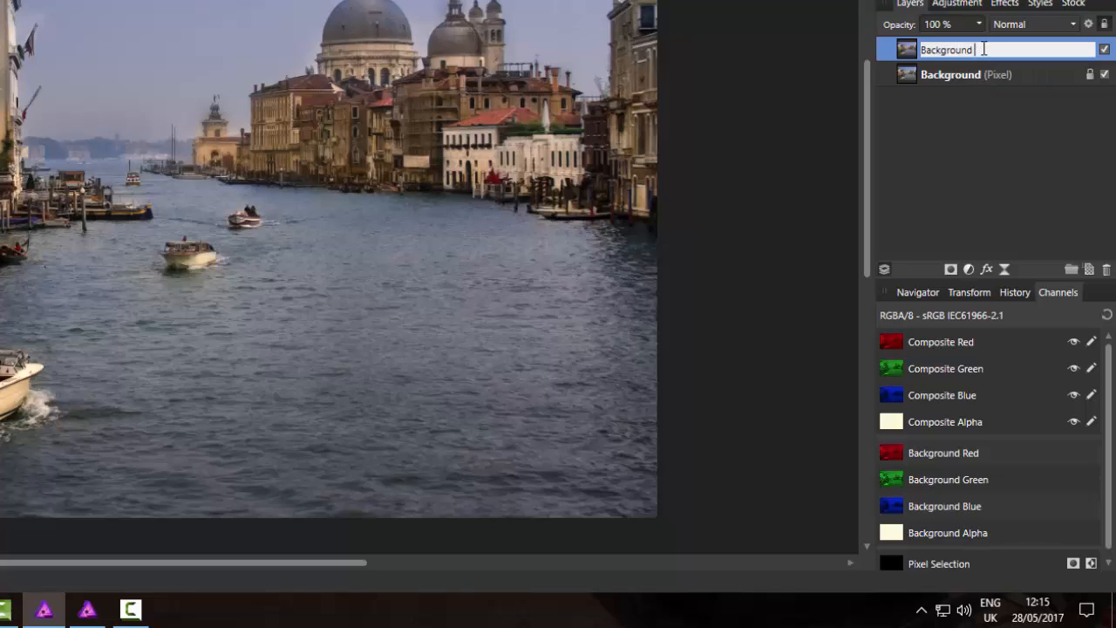
text(copy)
key(Return)
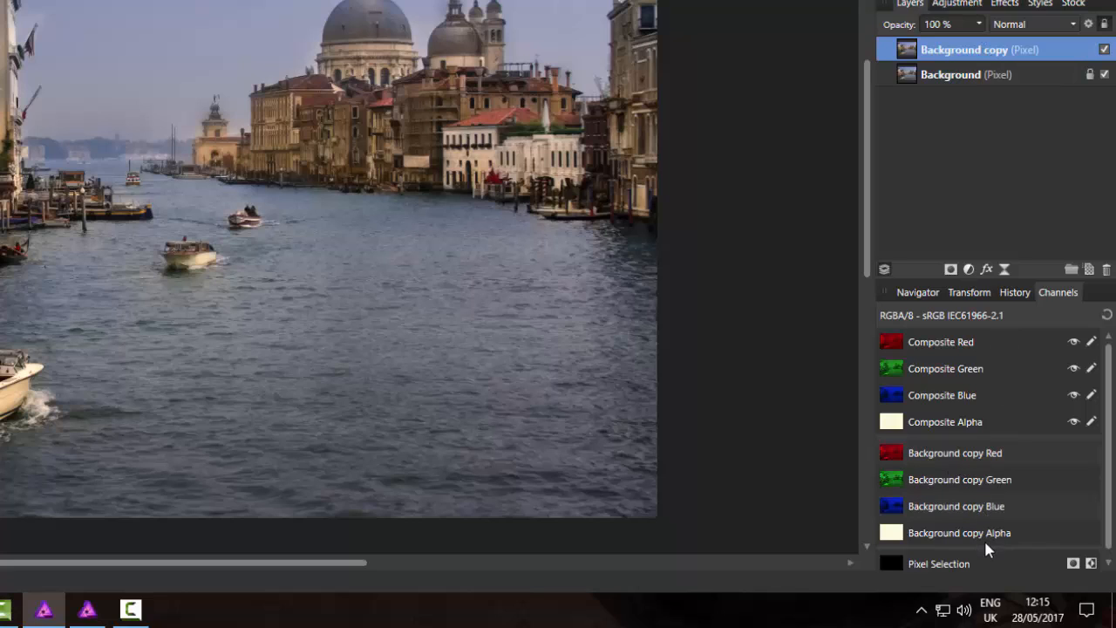
- Compare the channels of the Background and Background copy layers, and view the Composite Red channel alone before resetting the channels
click(943, 77)
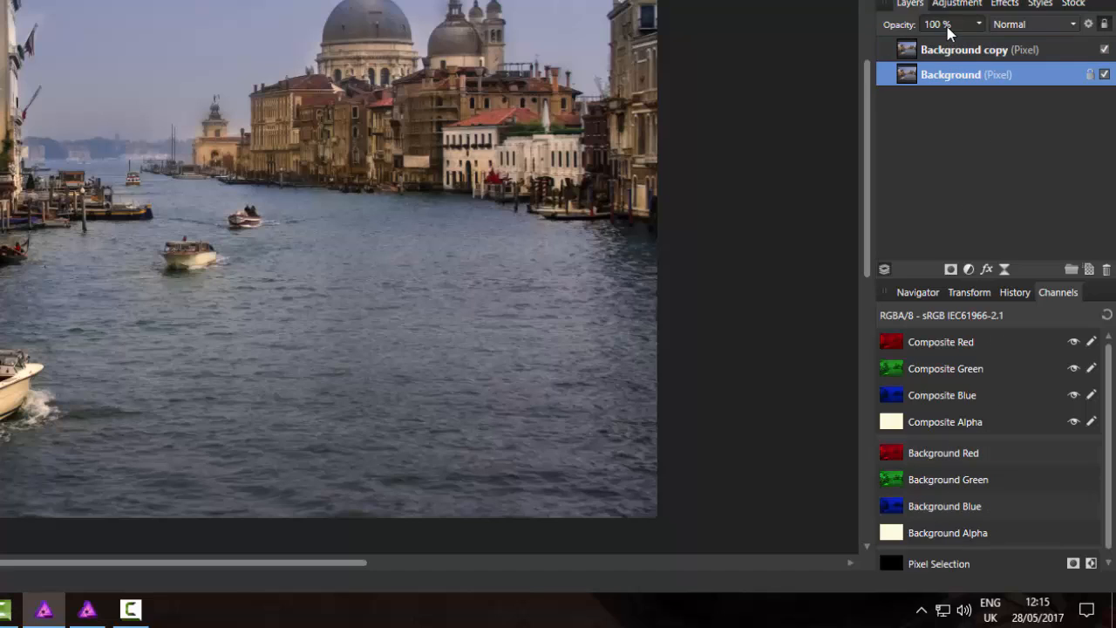
click(964, 49)
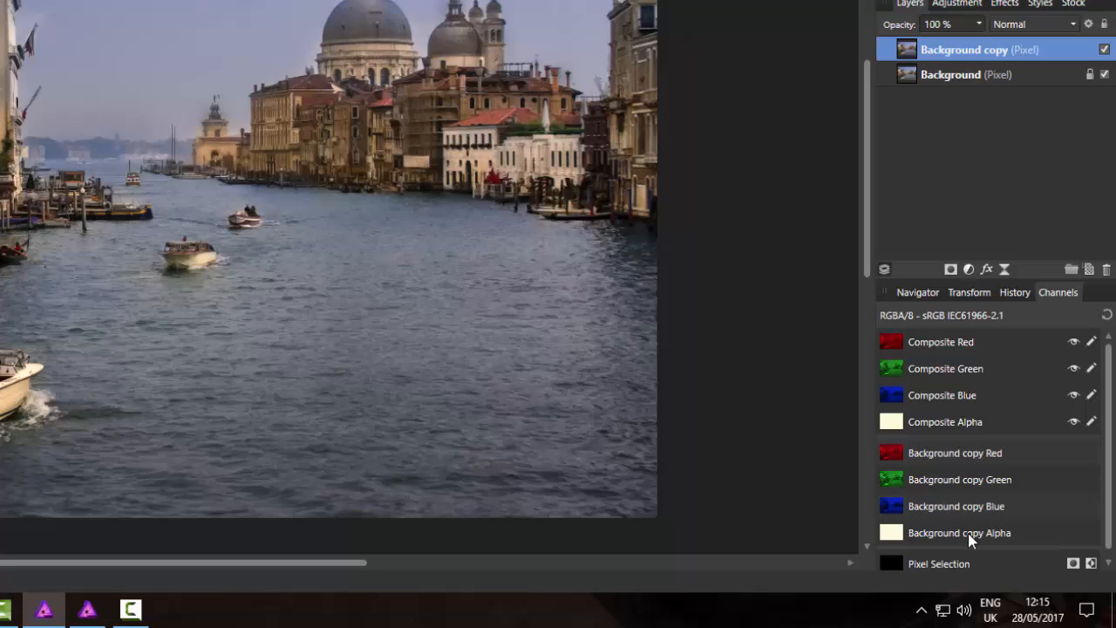
alt+click(940, 345)
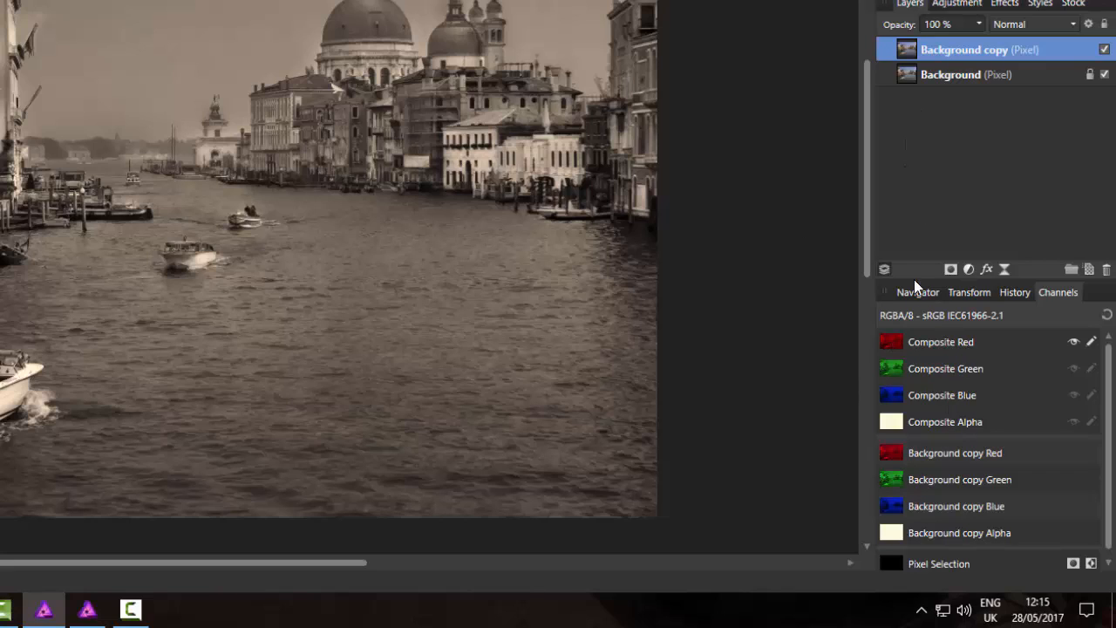
click(1106, 316)
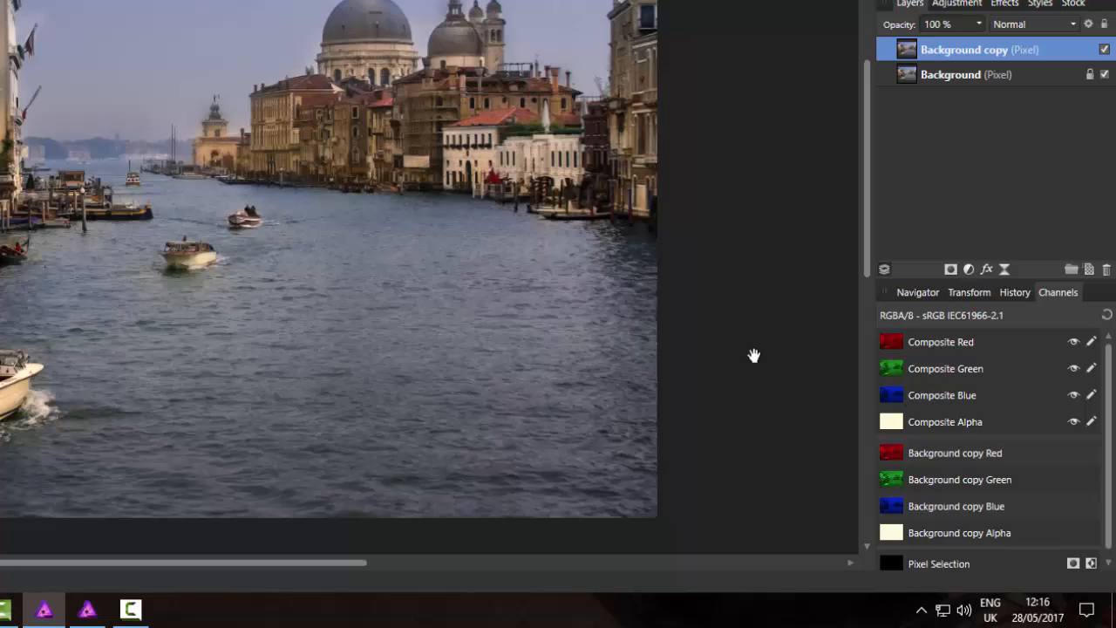
- Load the Composite Red channel to a pixel selection
right_click(947, 351)
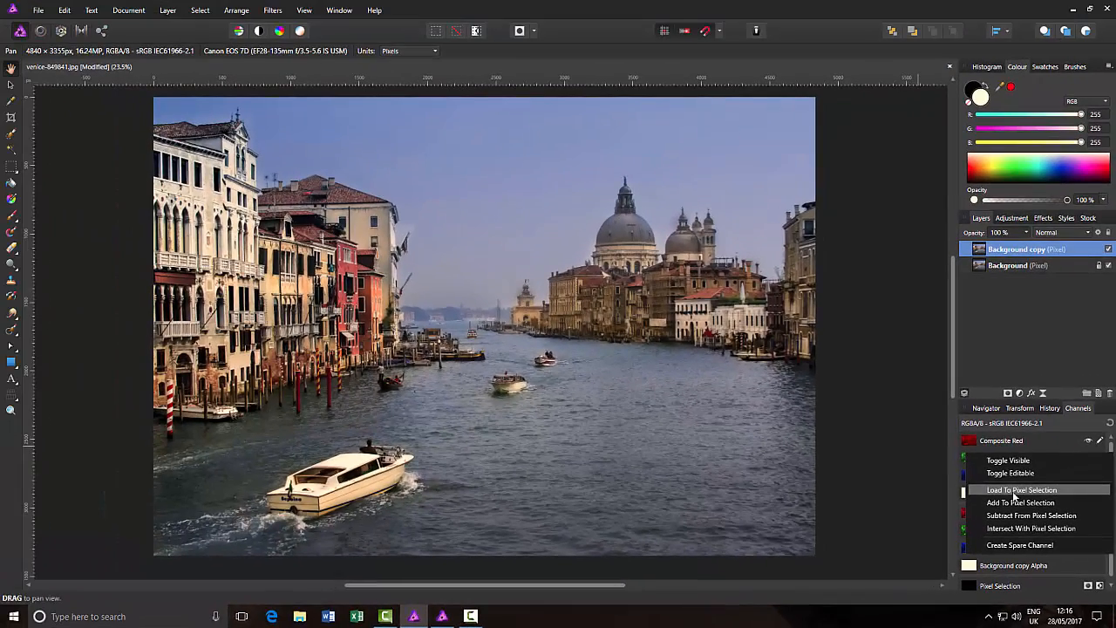
click(1015, 490)
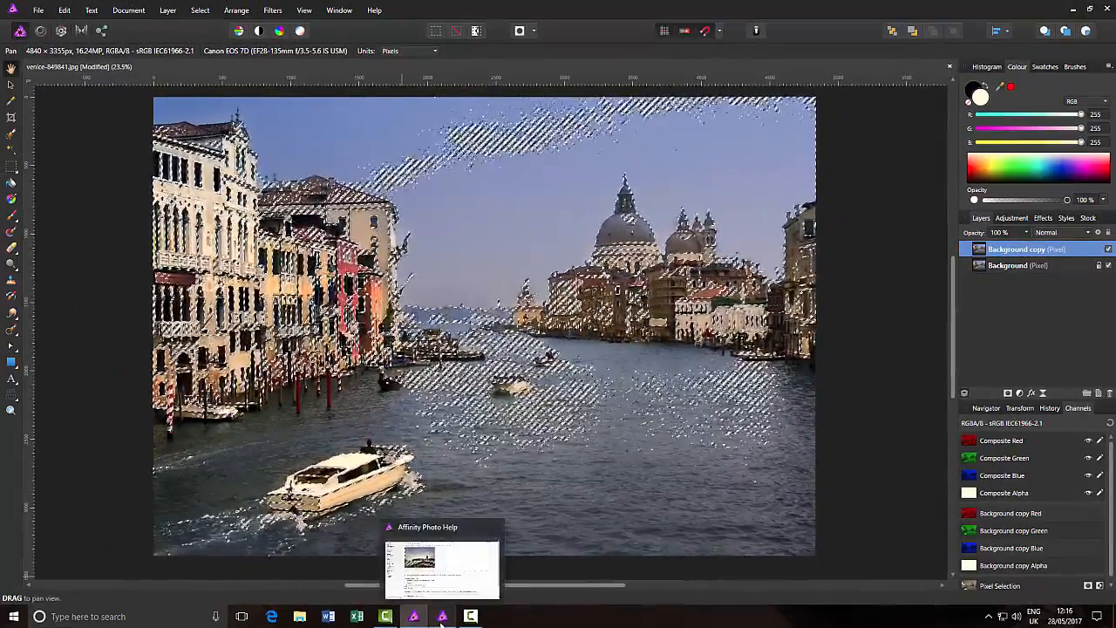
- Read the Affinity Photo Help topic on pixel selections from channels, and clear the selection back in the image
click(409, 603)
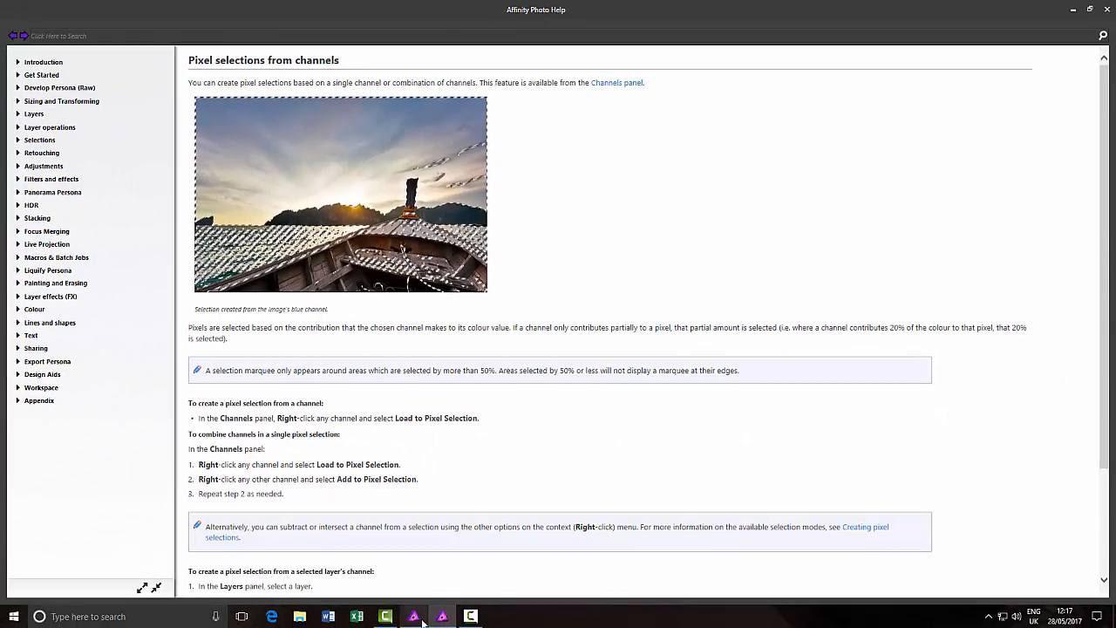
click(414, 616)
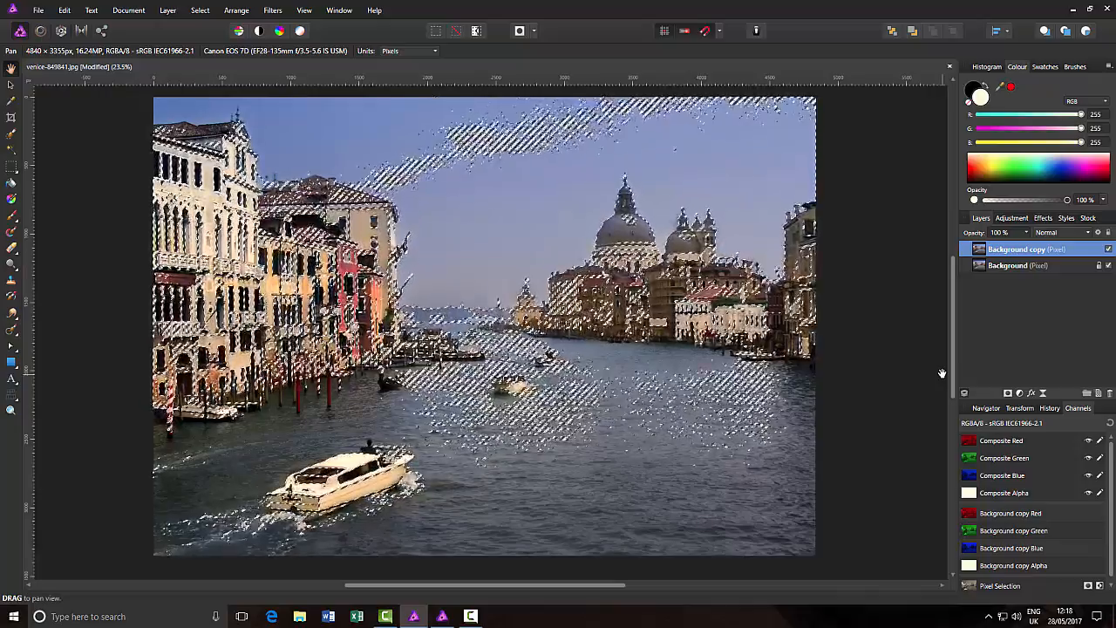
key(ctrl+d)
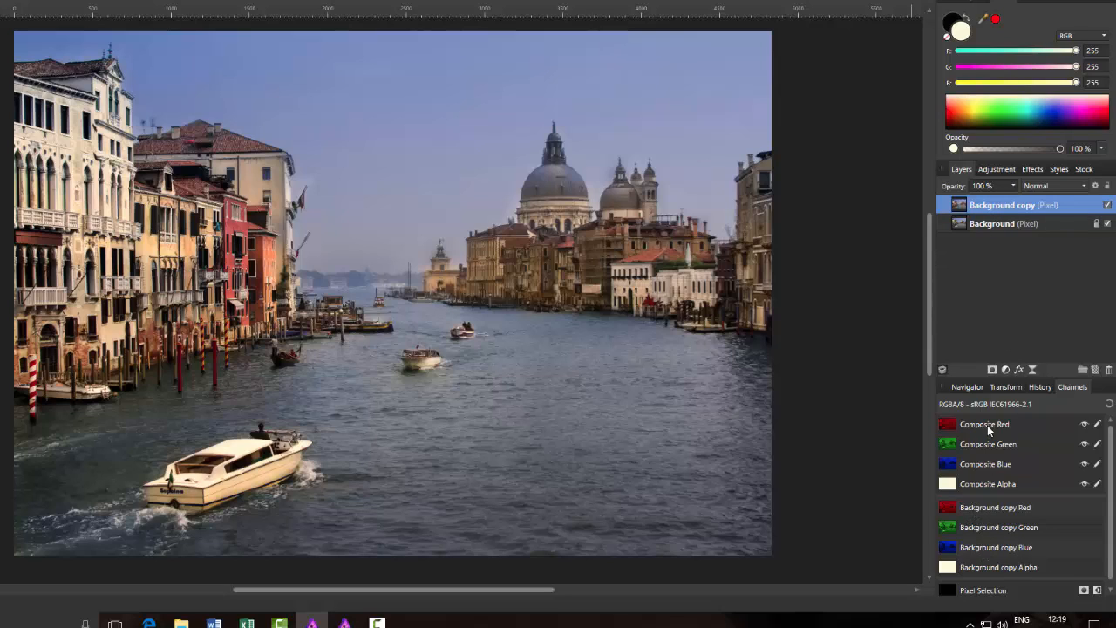
- Create a greyscale layer from the Background copy Red channel and set its blend mode to Contrast Negate
right_click(986, 514)
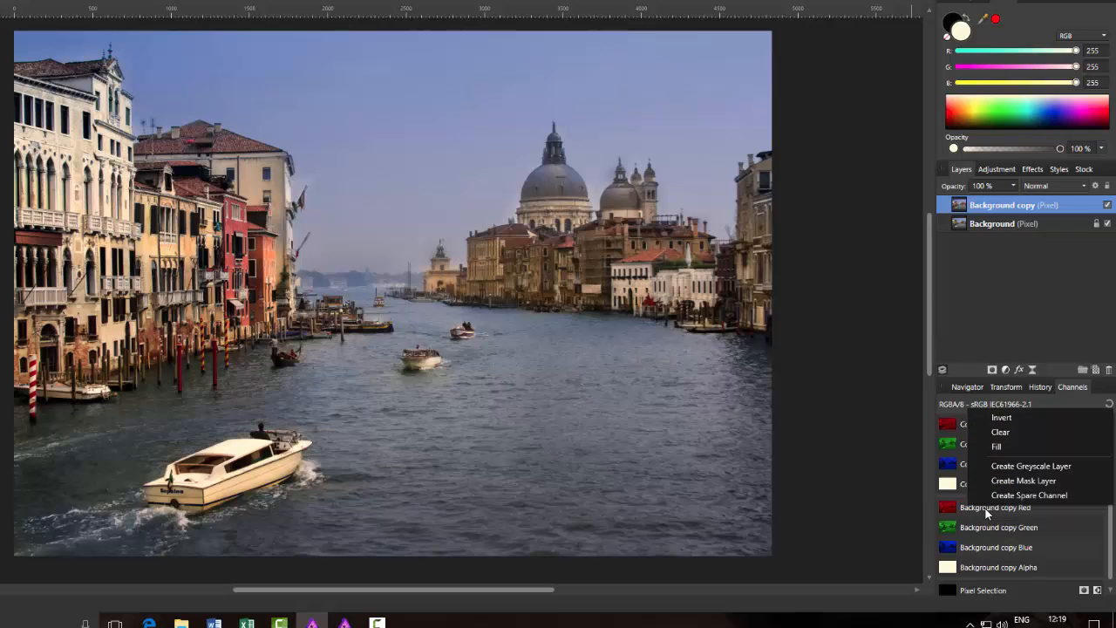
click(1054, 468)
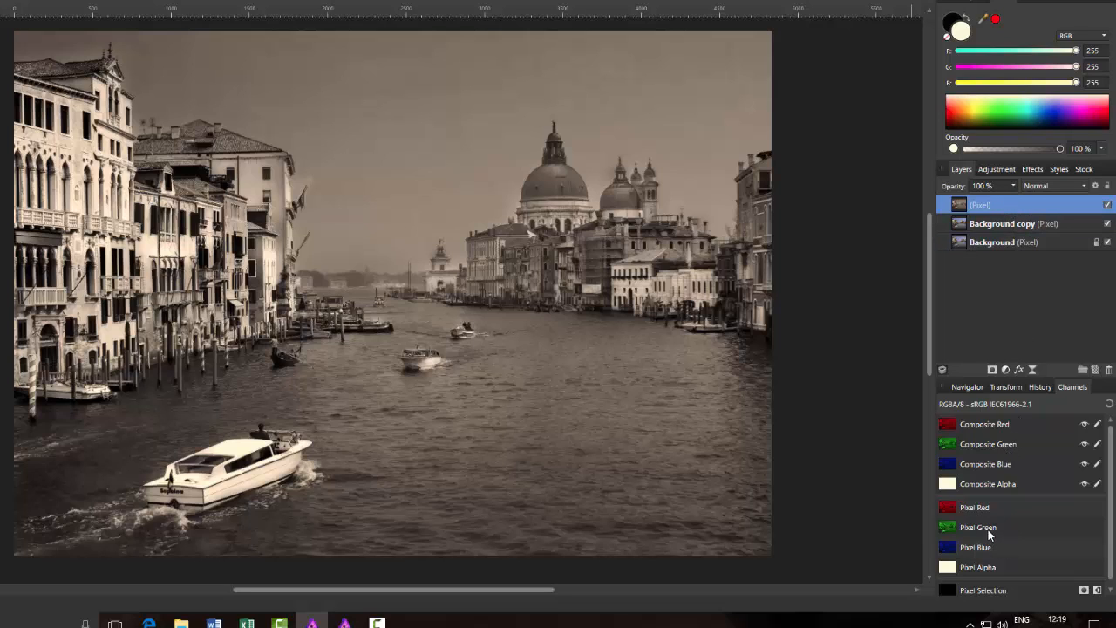
click(1086, 190)
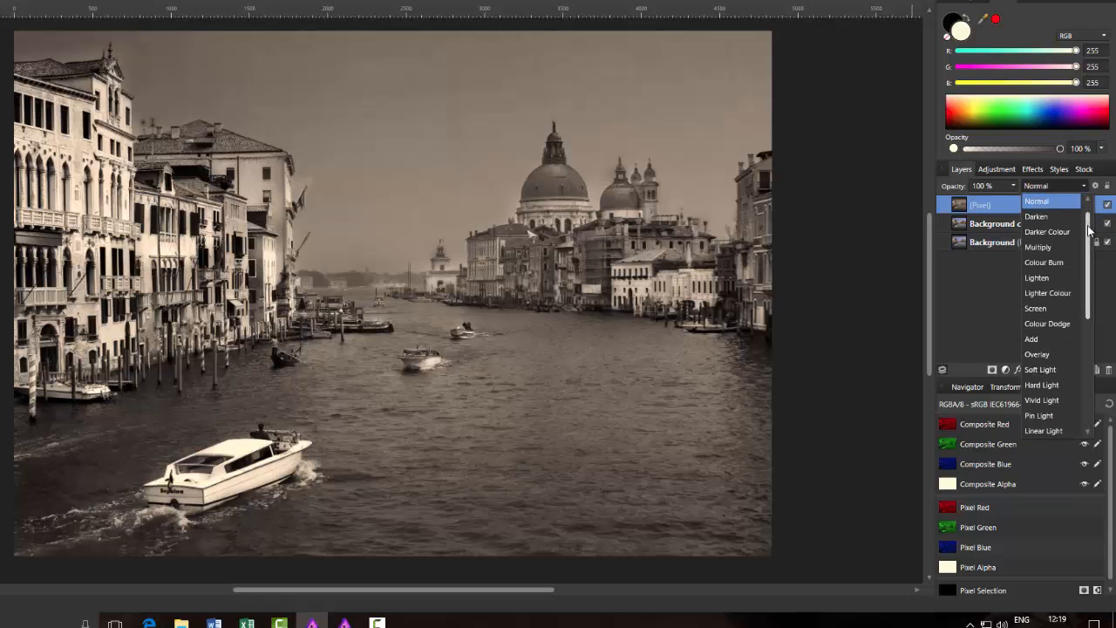
drag(1089, 232, 1087, 319)
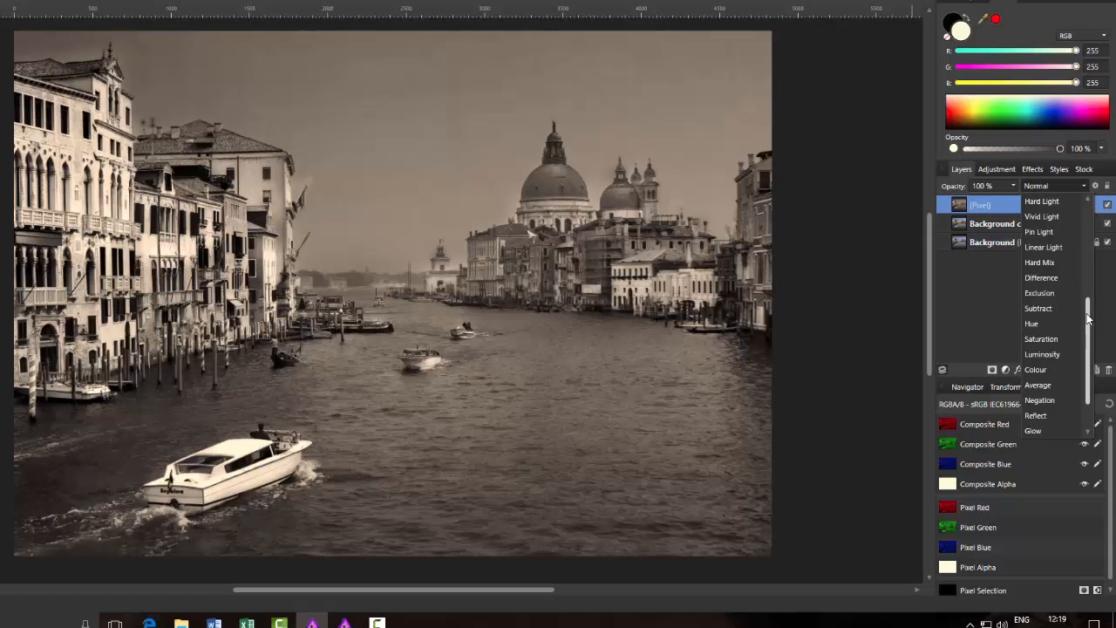
drag(1087, 319, 1088, 335)
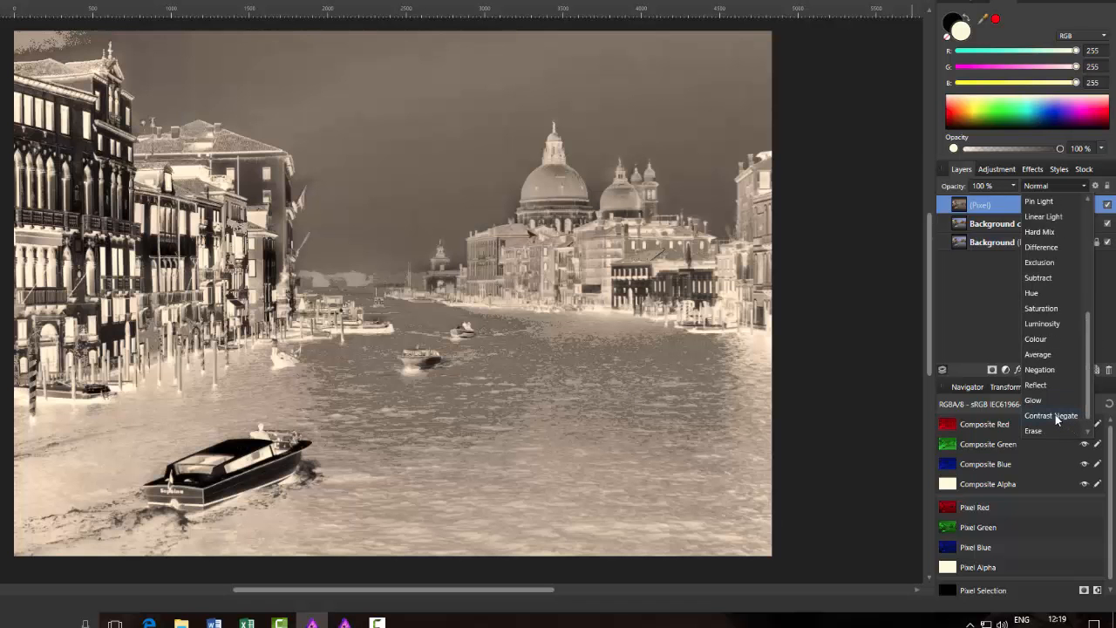
click(1055, 417)
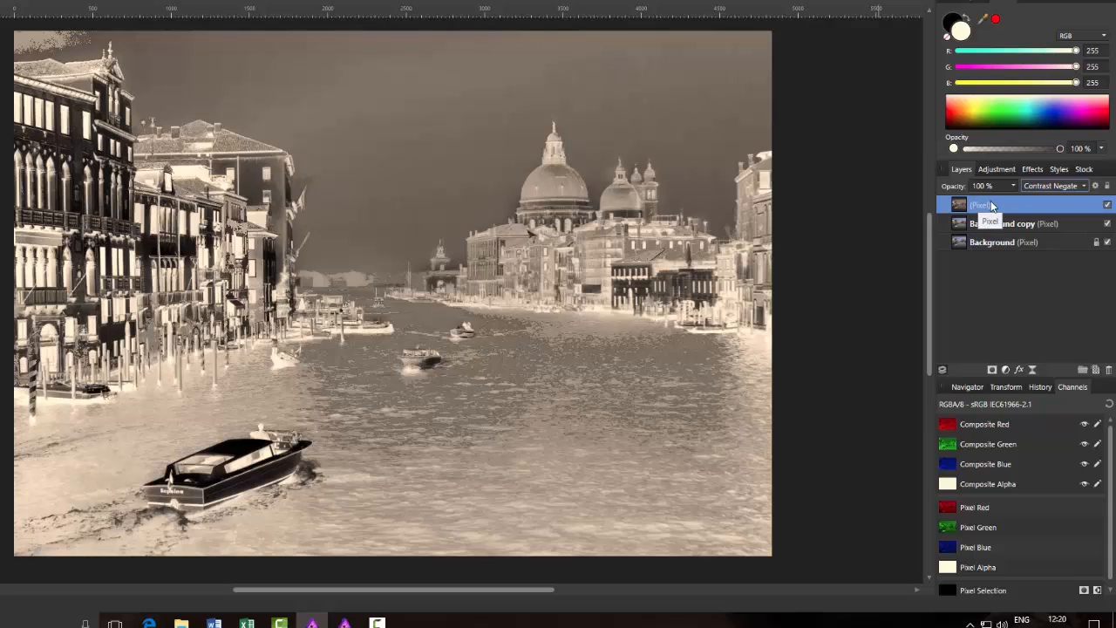
- Delete the greyscale layer together with the Background copy layer, and make a fresh duplicate of the Background layer
shift+click(1071, 226)
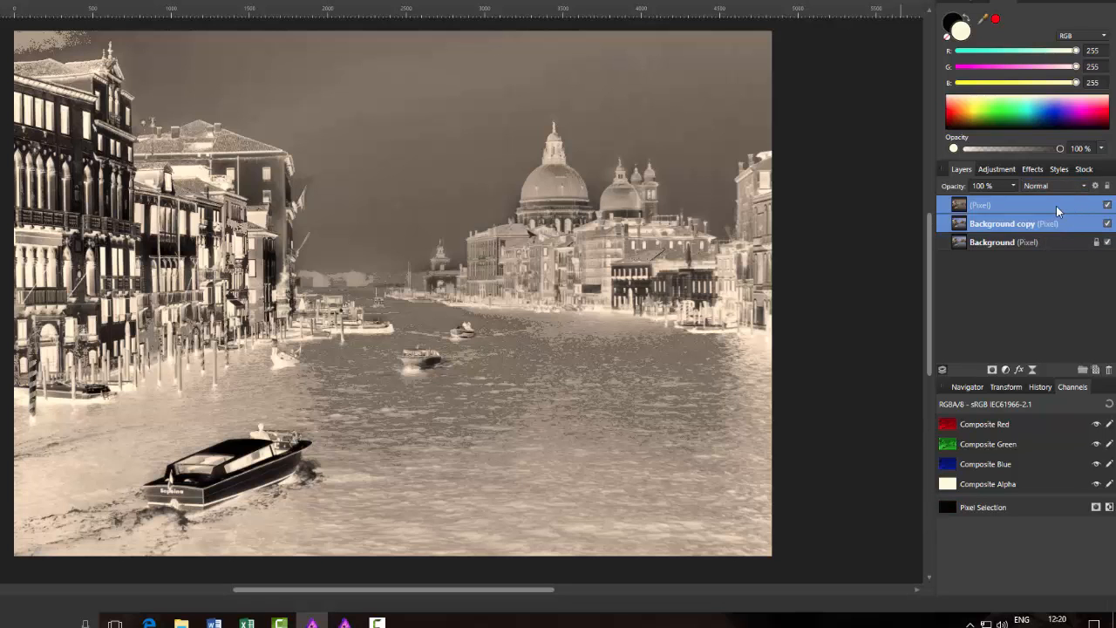
key(Delete)
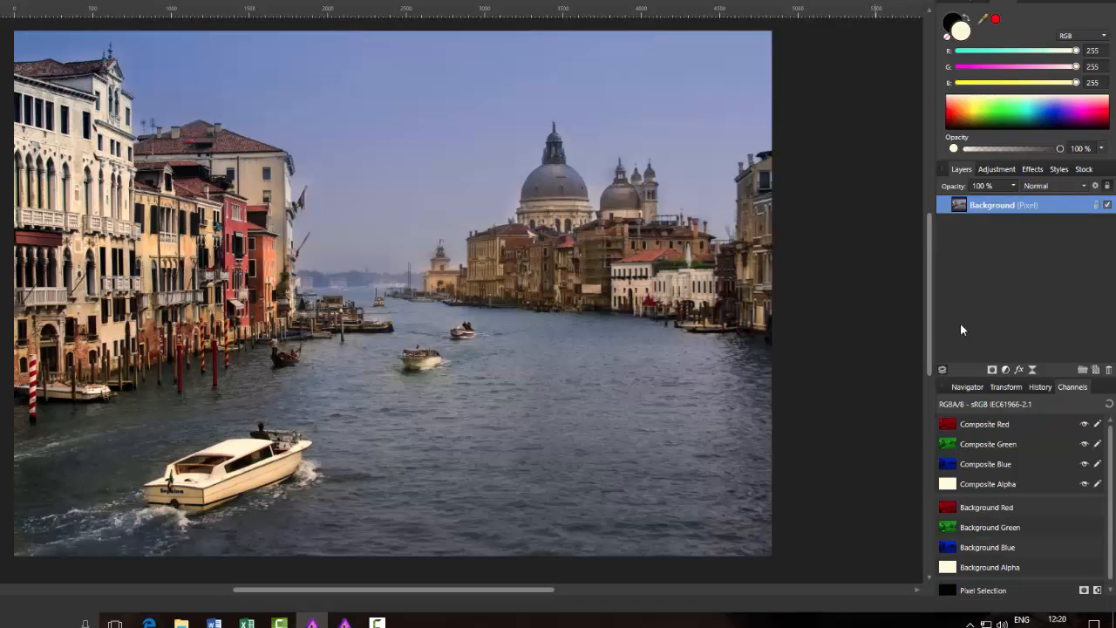
right_click(1031, 204)
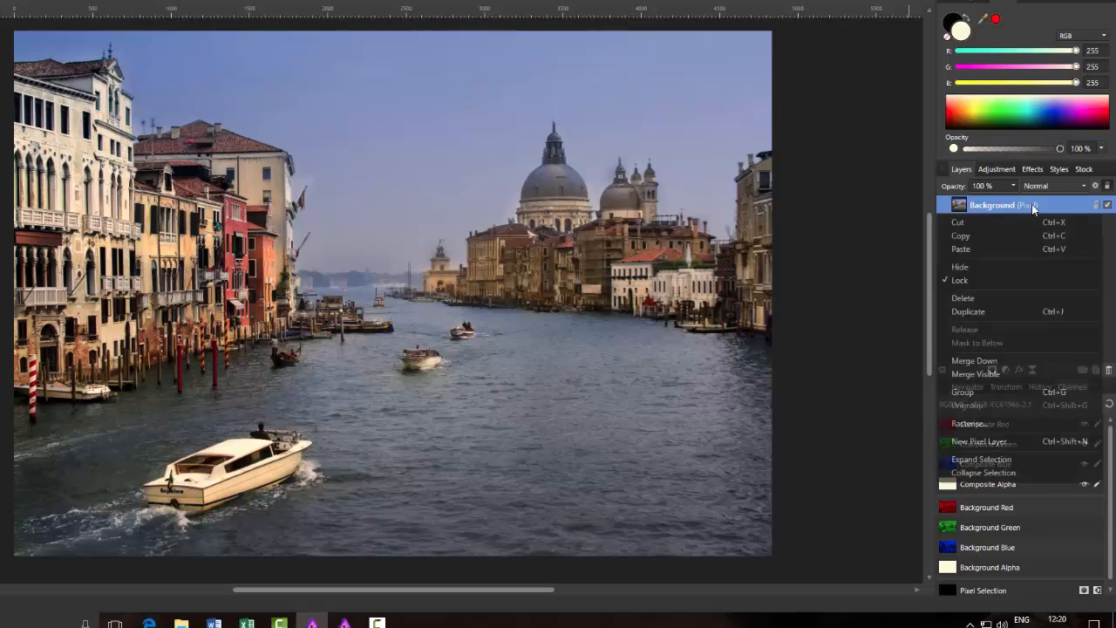
click(985, 310)
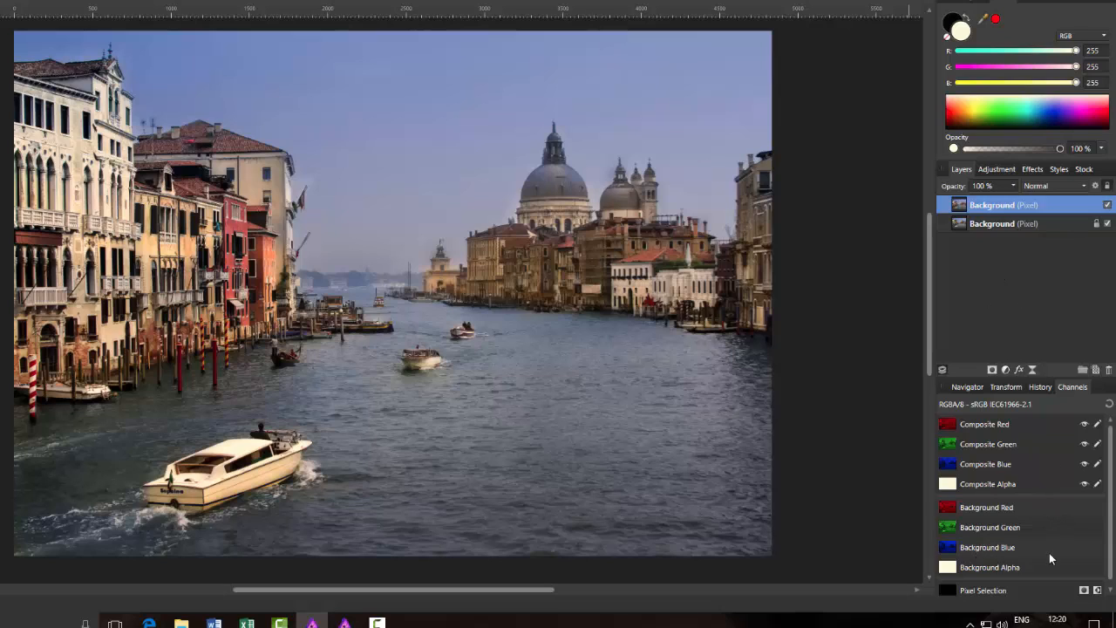
- Create a greyscale layer from the duplicate's Background Blue channel and set its blend mode to Contrast Negate
right_click(975, 547)
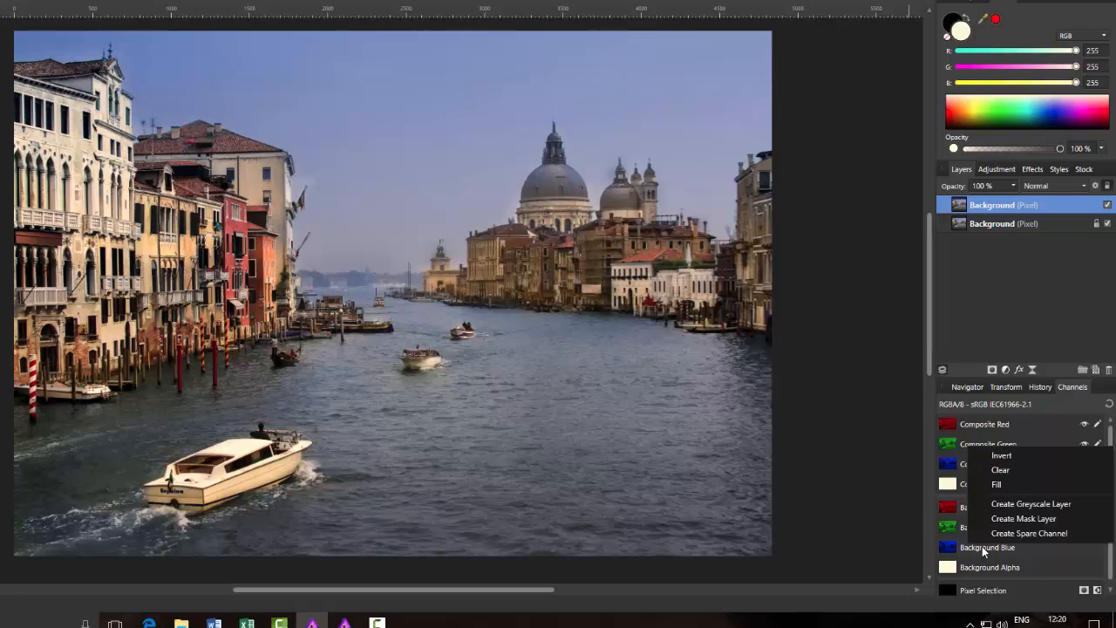
click(1025, 503)
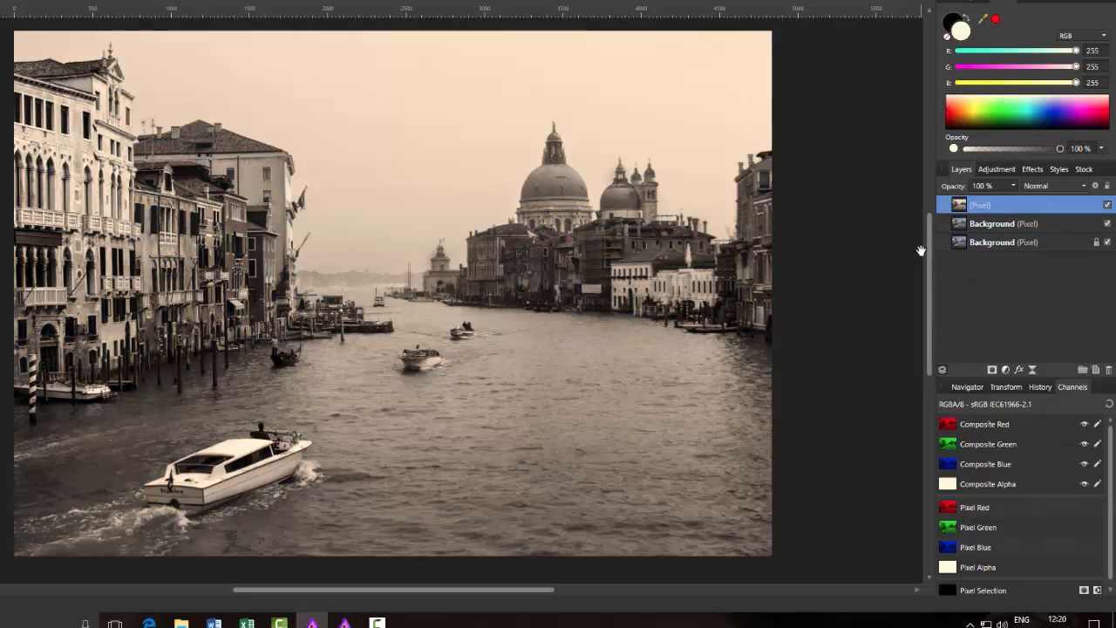
click(1085, 187)
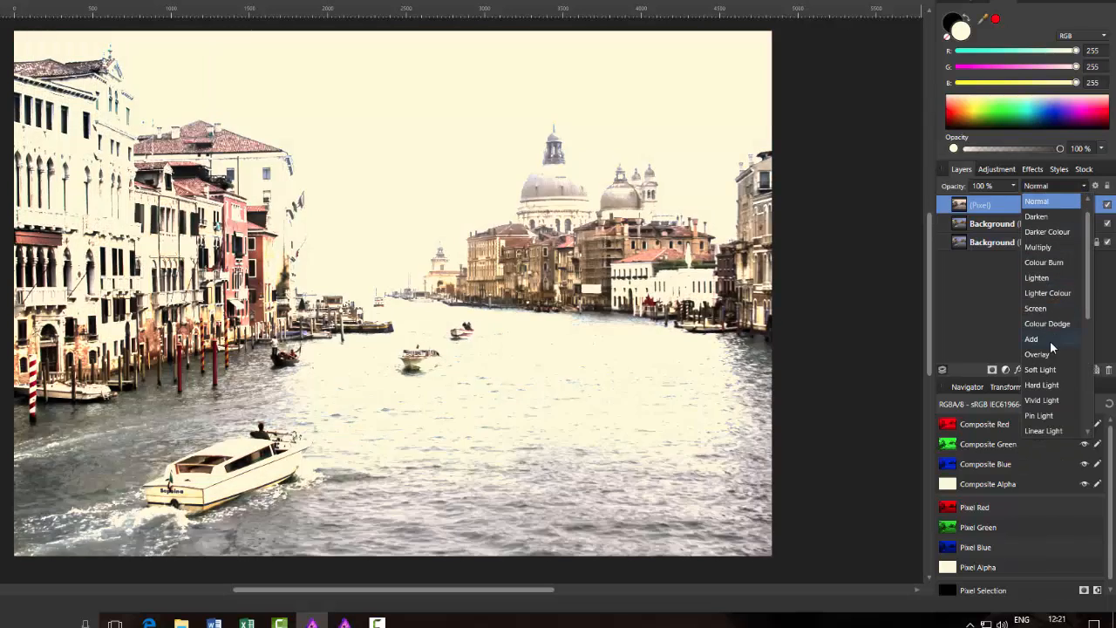
scroll(1049, 390, down, 2)
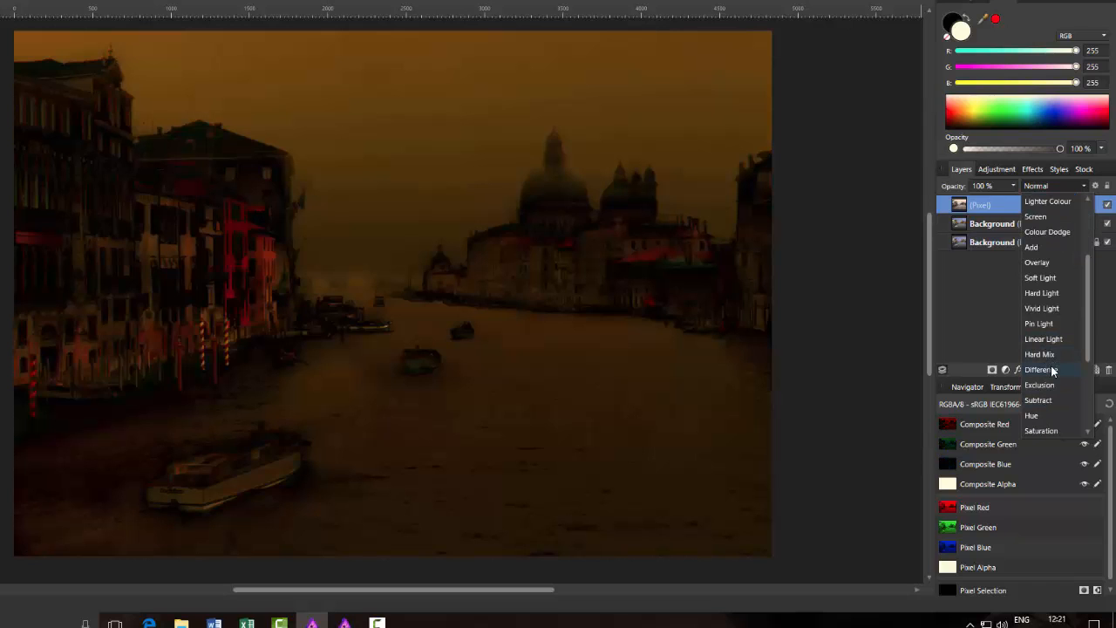
scroll(1052, 370, down, 3)
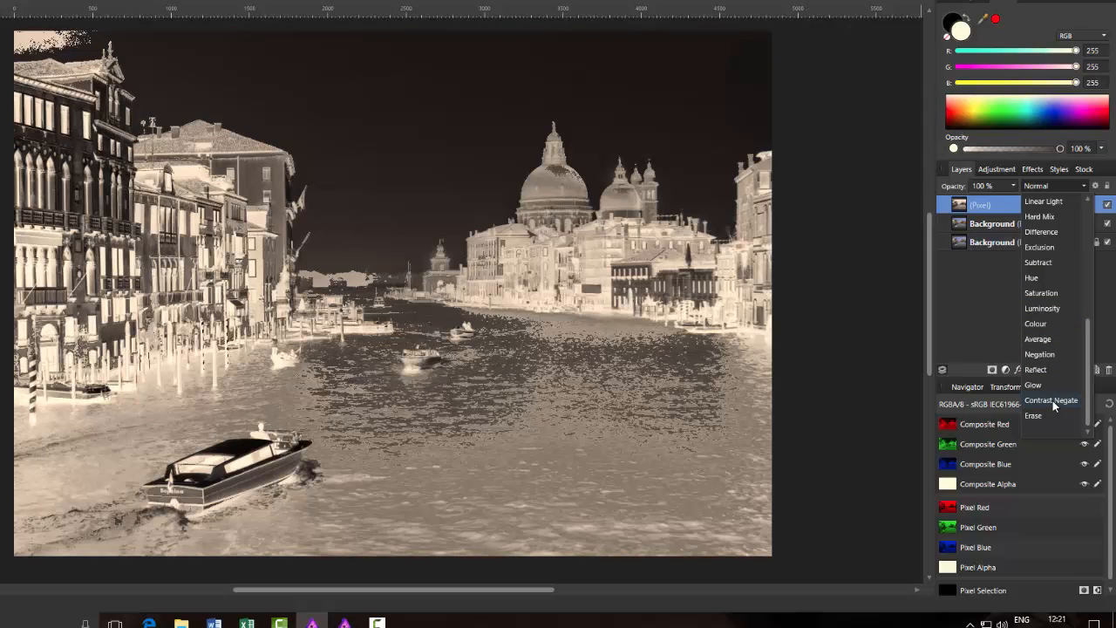
click(1052, 400)
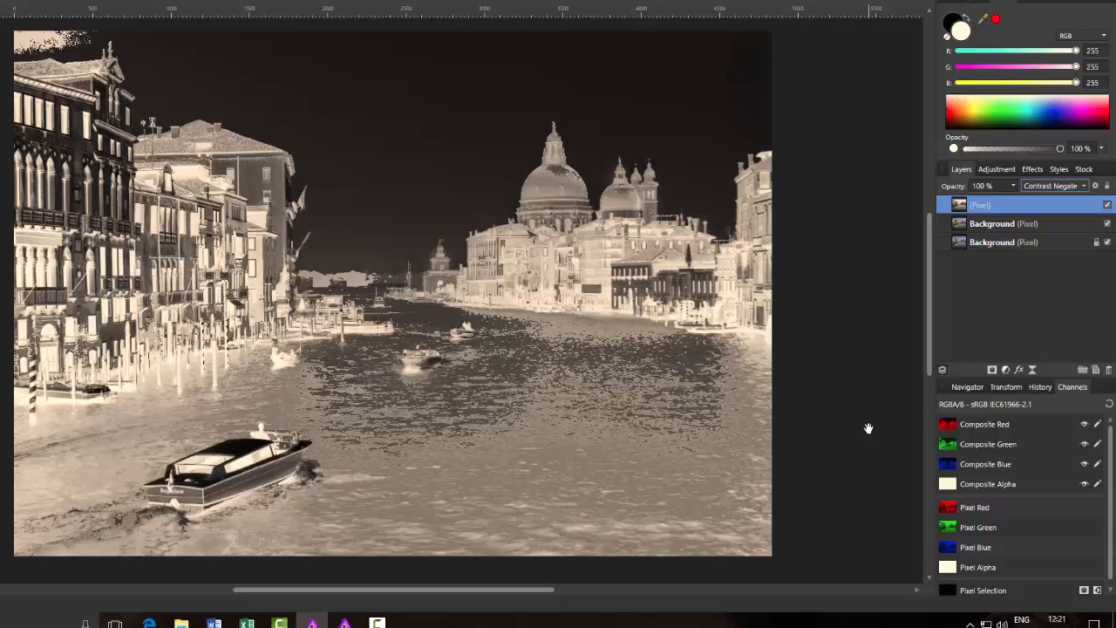
- Delete the blue-channel greyscale layer and the duplicated Background layer, keeping only the locked Background layer
ctrl+click(1061, 224)
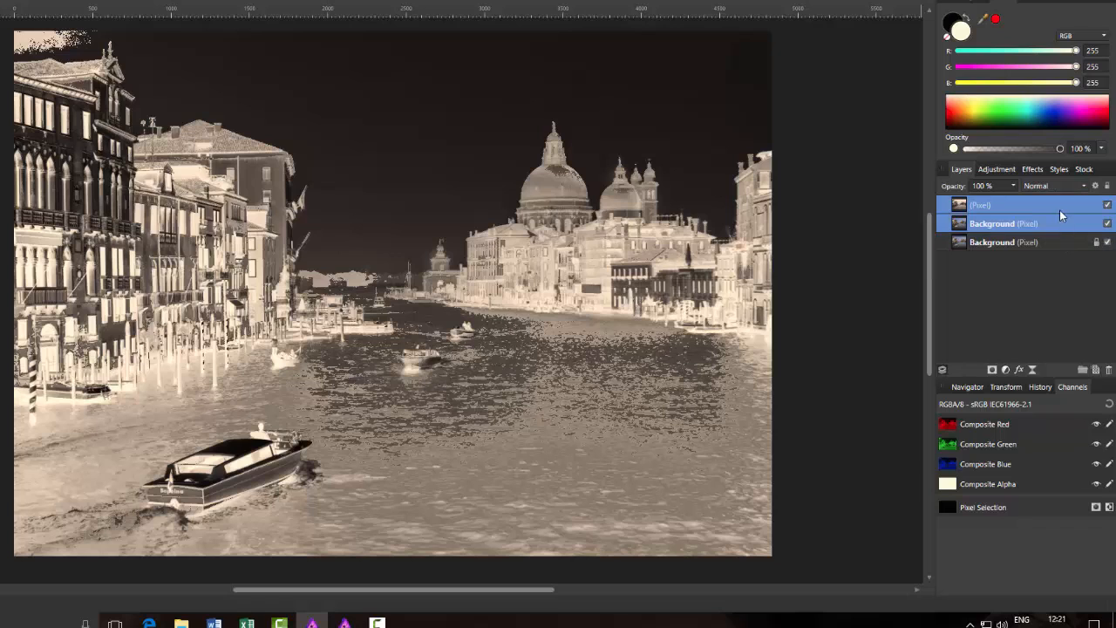
right_click(1059, 210)
click(990, 300)
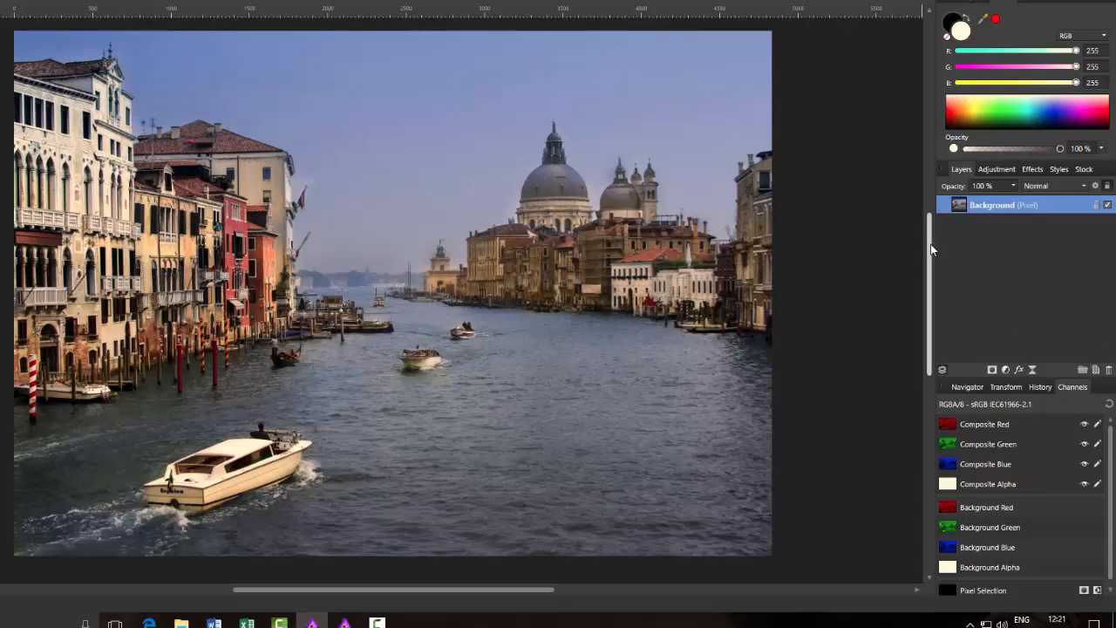
drag(930, 243, 930, 242)
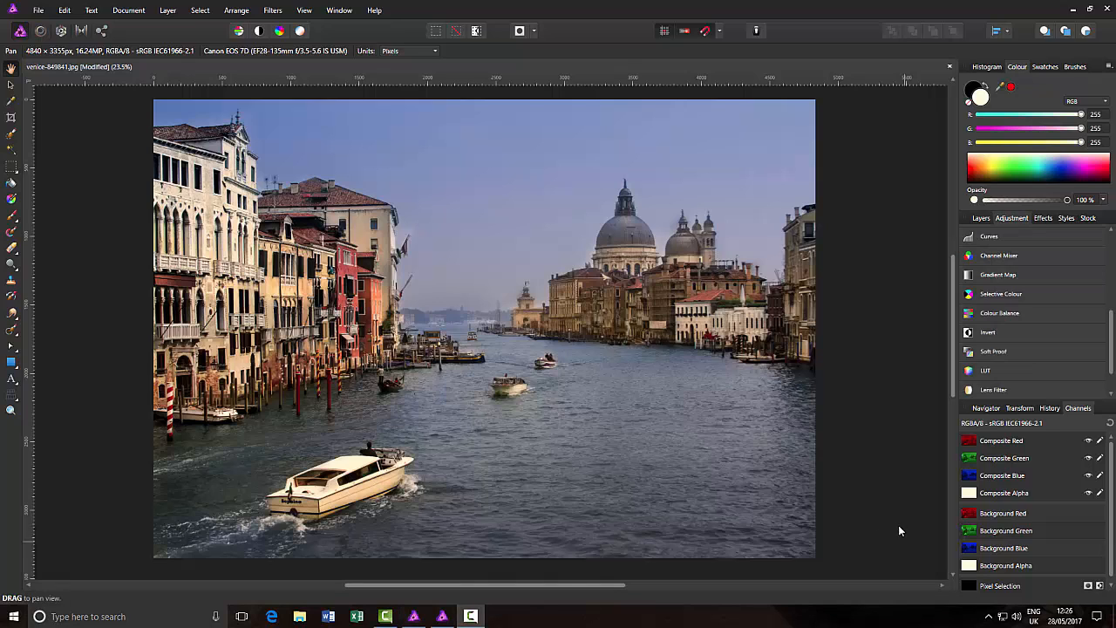
- Add an Invert adjustment to the Venice photo, and undo it
click(994, 331)
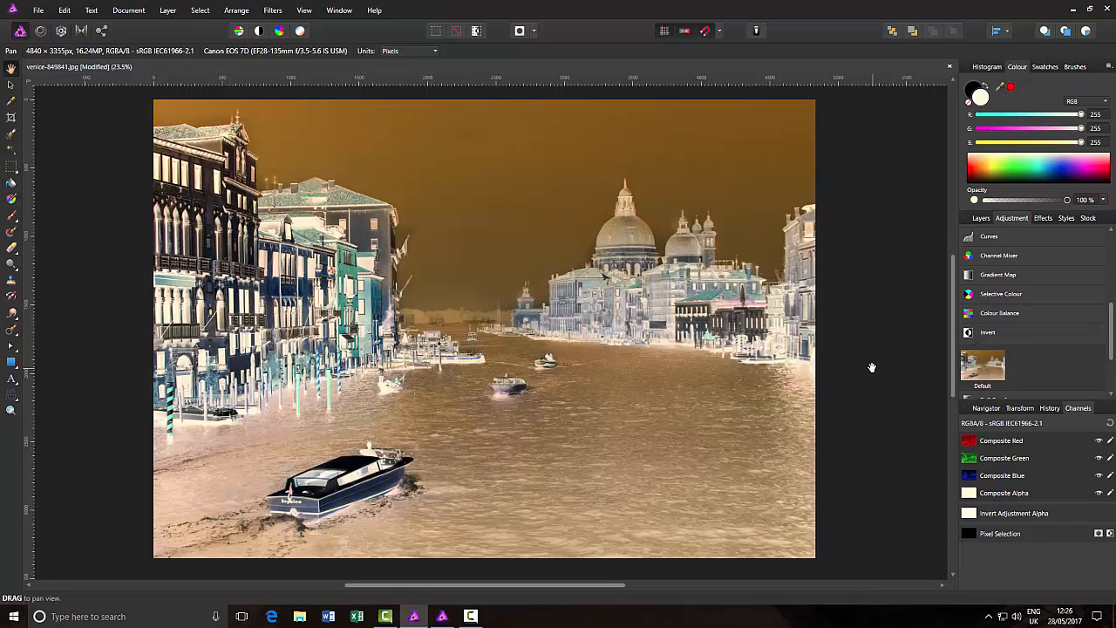
key(ctrl+z)
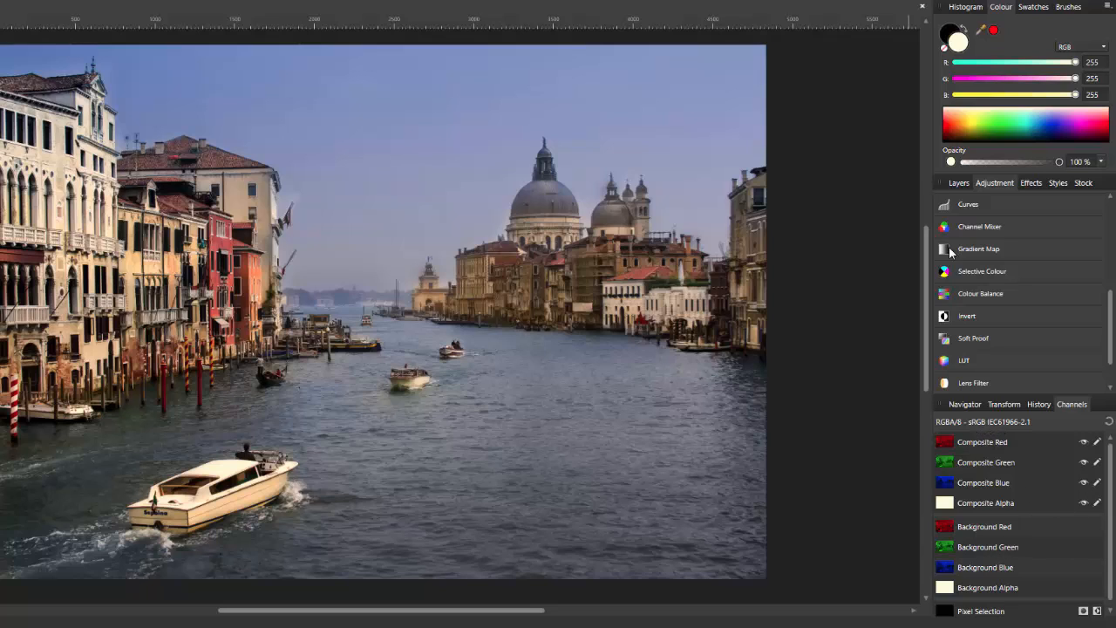
- Duplicate the locked Background layer of the Venice photo
click(958, 183)
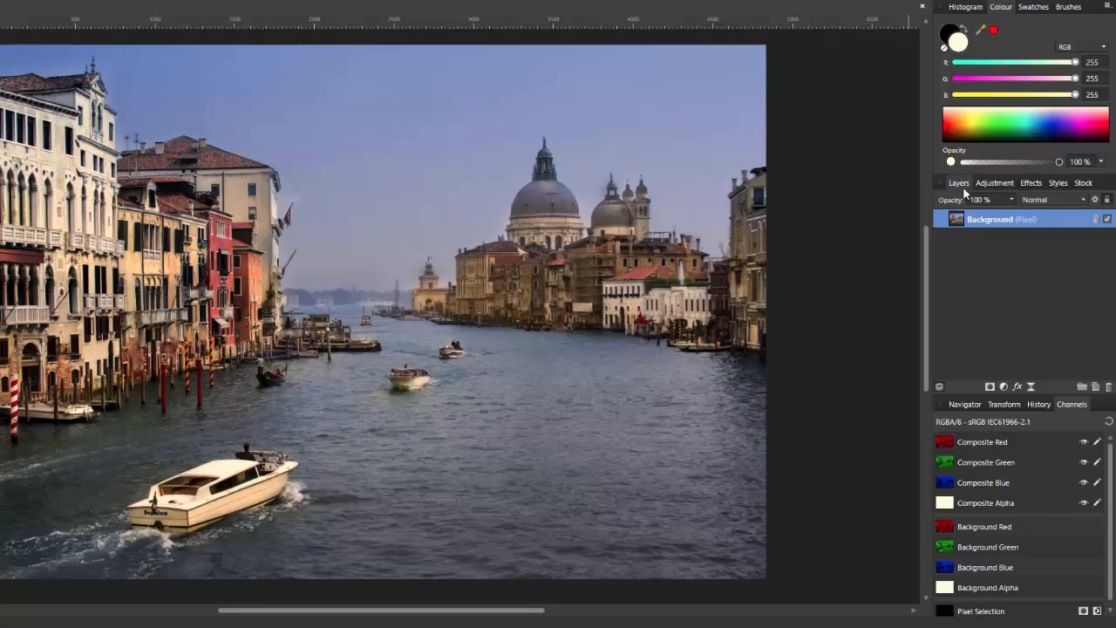
right_click(1026, 222)
click(966, 328)
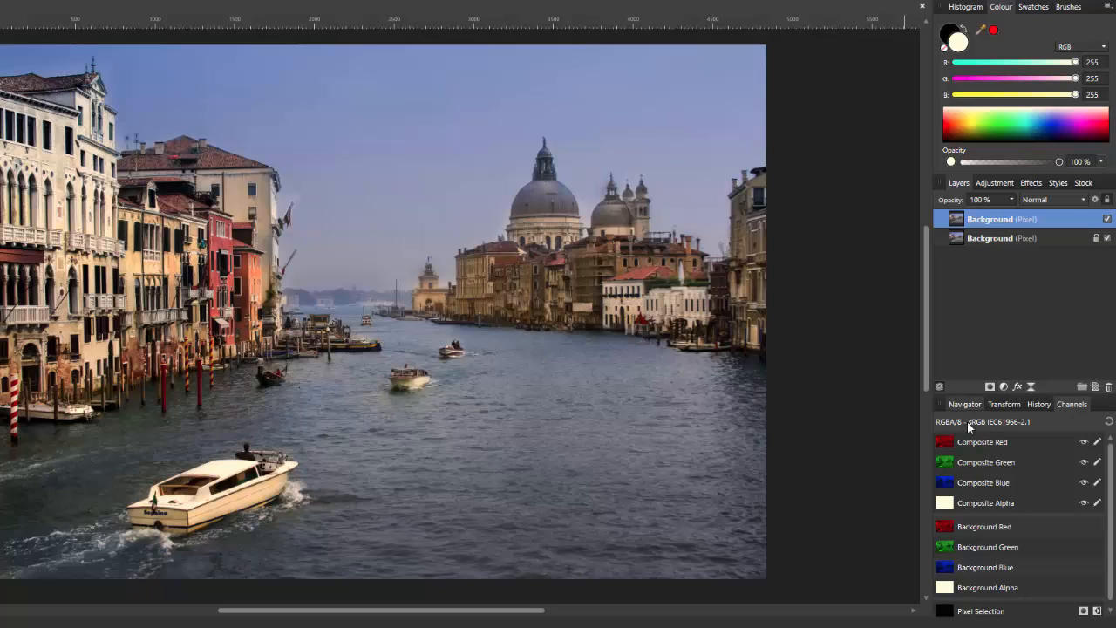
- Create a mask layer from the duplicate's Background Blue channel and nest it inside the duplicated Background layer
right_click(991, 572)
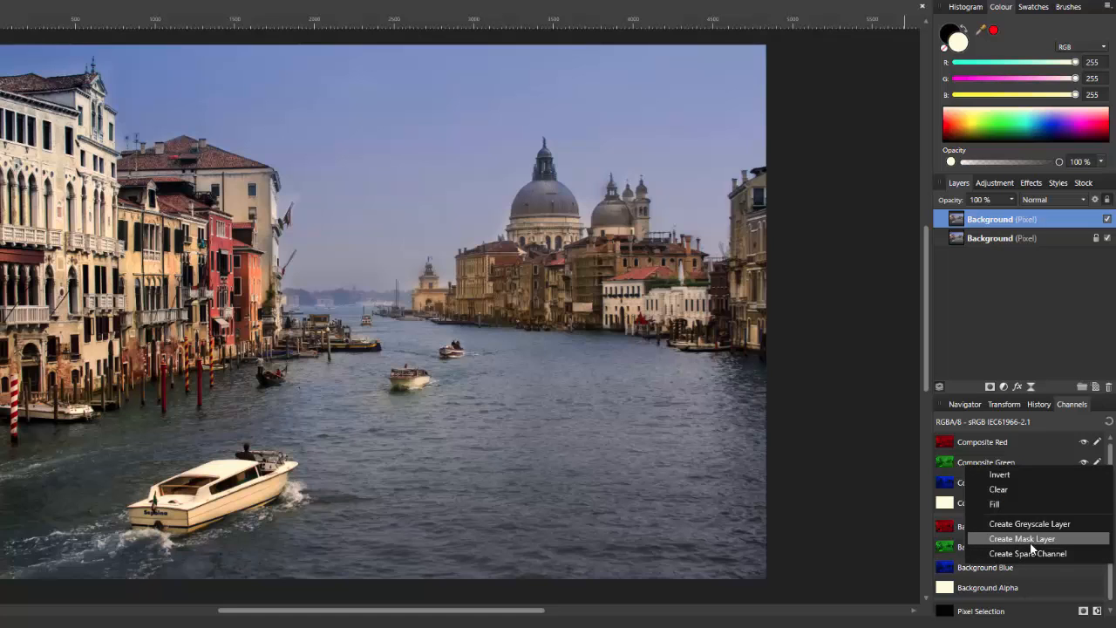
click(1022, 538)
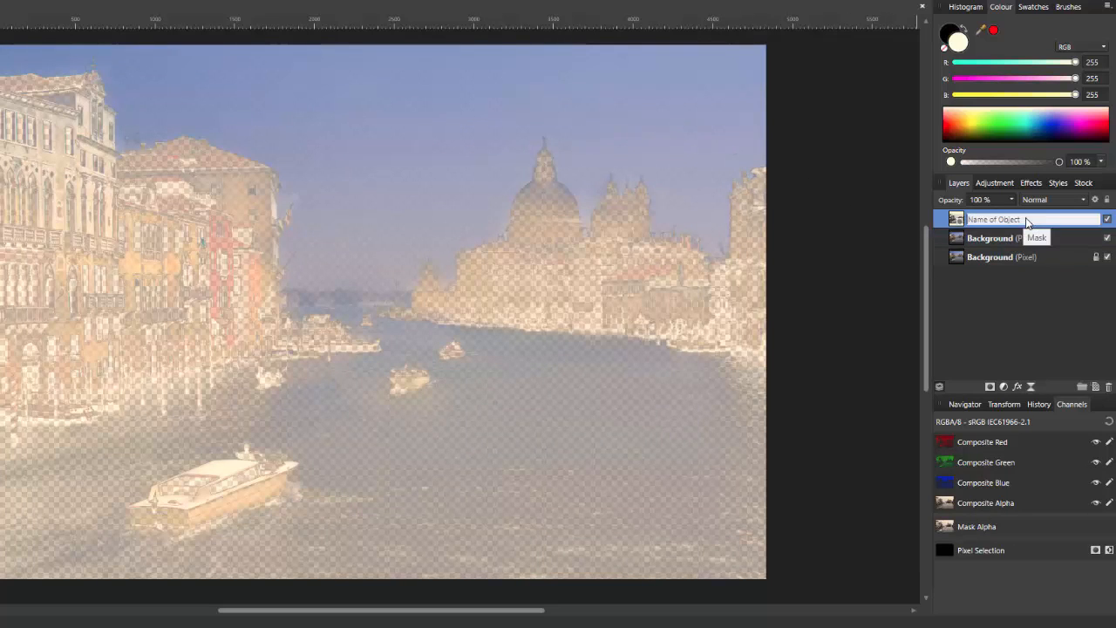
drag(1027, 223, 1031, 249)
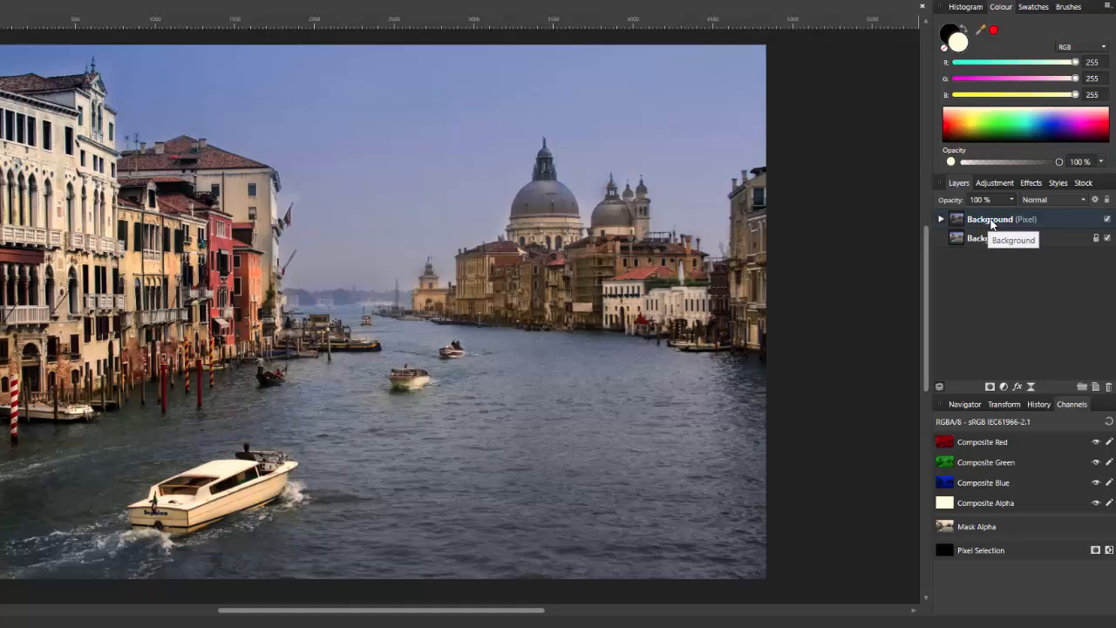
- Set the blend mode of the duplicated Background layer containing the blue-channel mask to Negation
click(1049, 218)
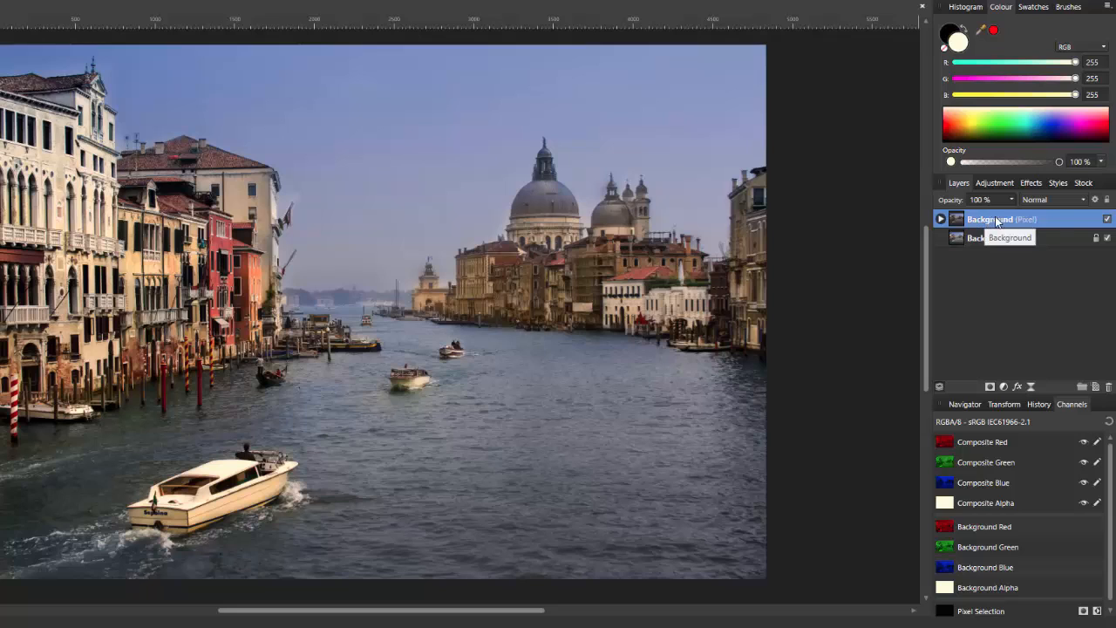
click(1085, 200)
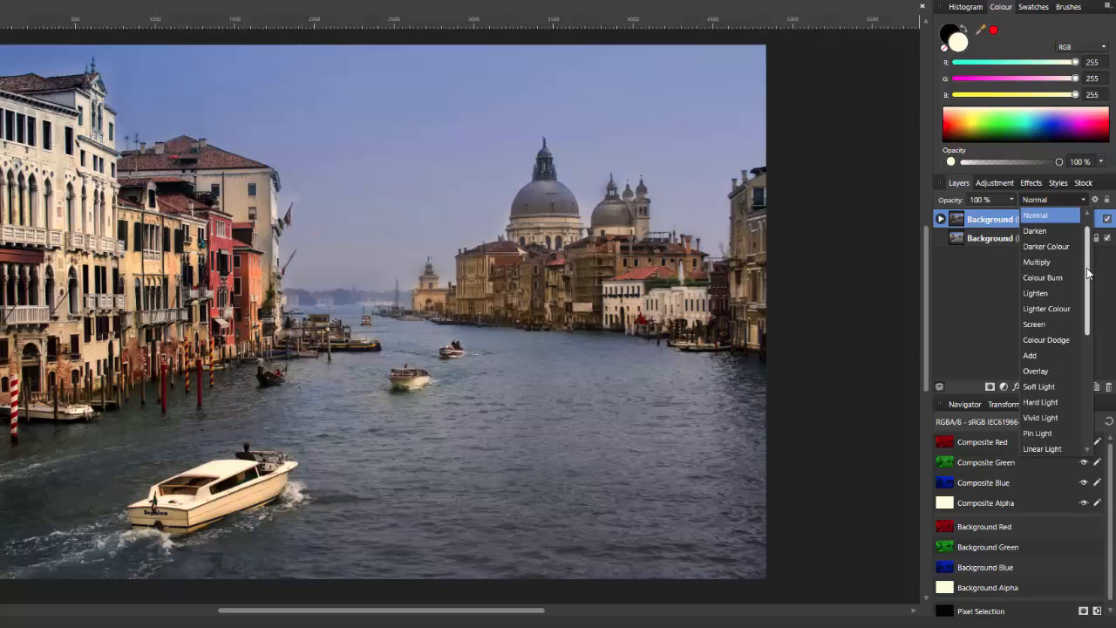
drag(1086, 274, 1091, 382)
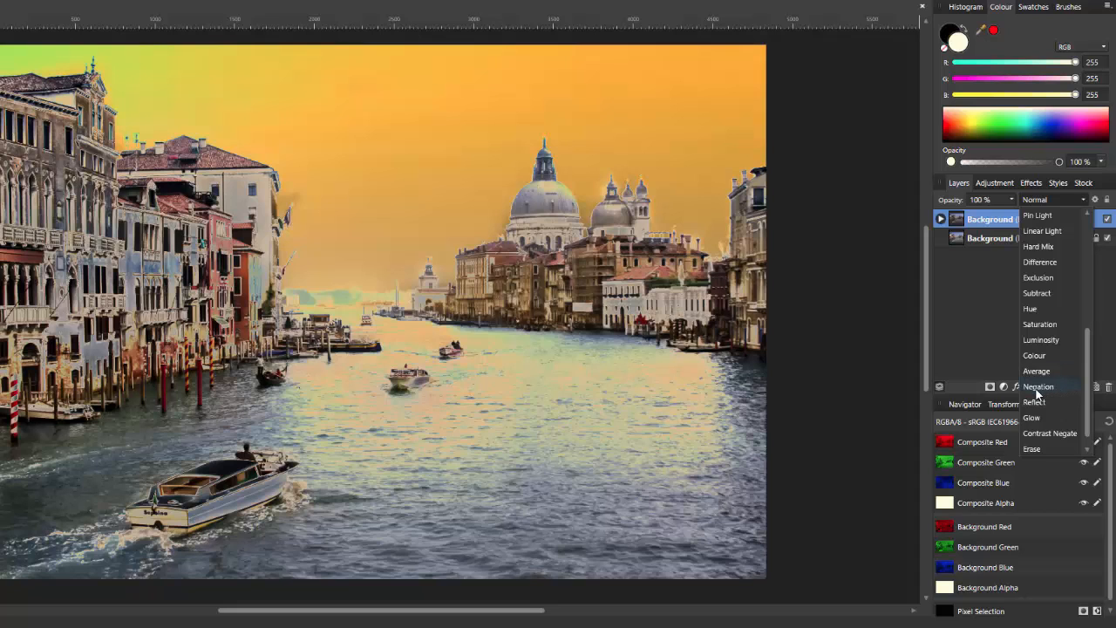
click(1035, 390)
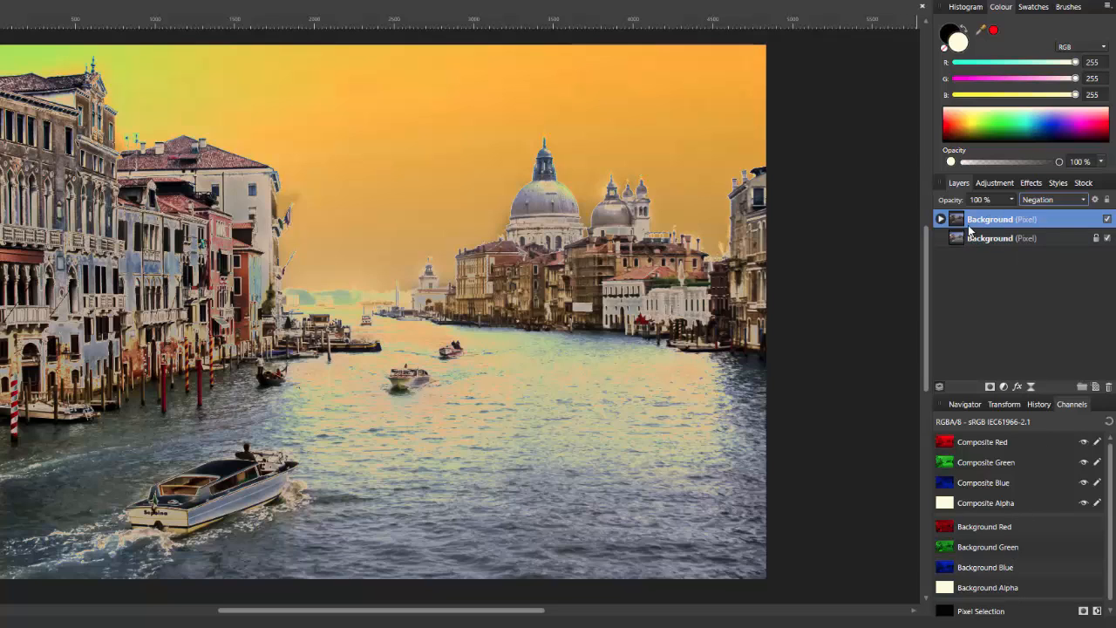
- Delete the duplicated Background layer with its nested mask, and make a fresh duplicate of the Background layer
right_click(1004, 225)
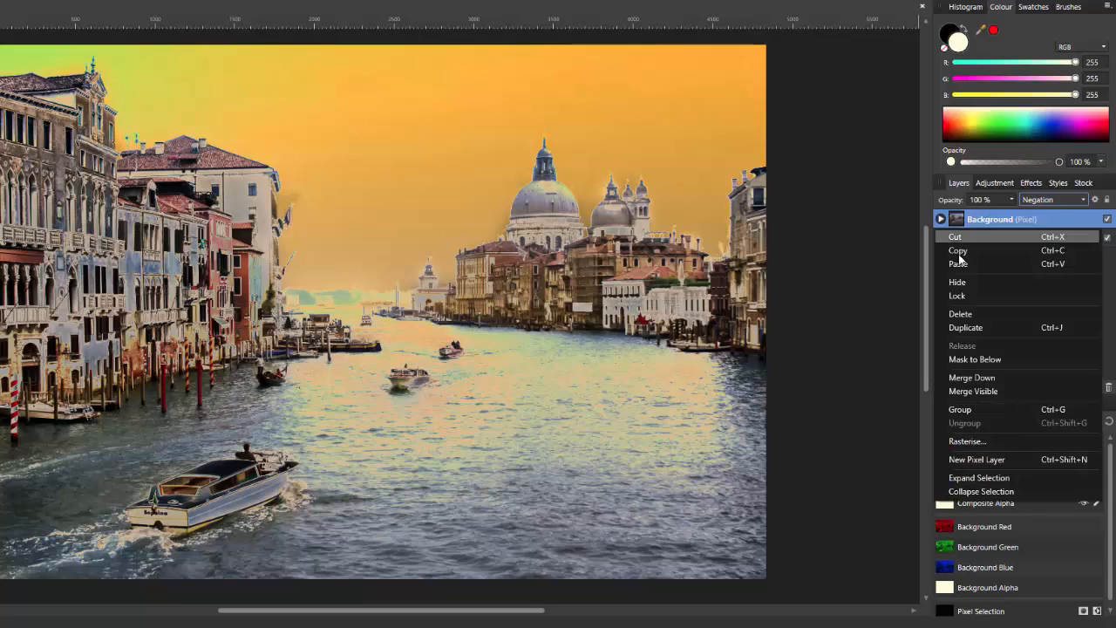
click(963, 314)
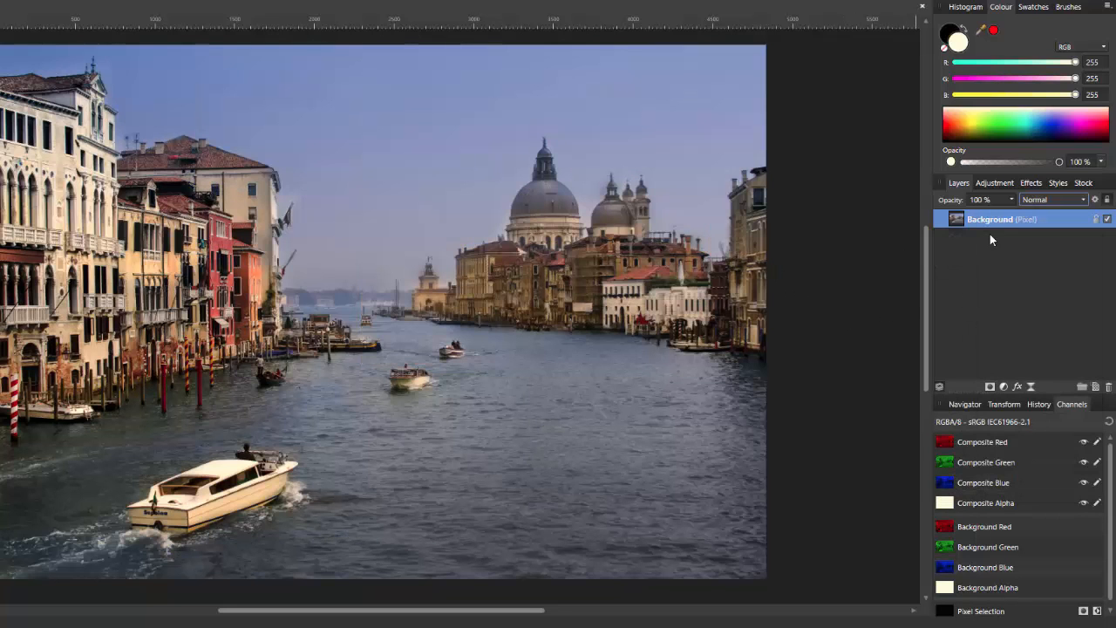
key(ctrl+j)
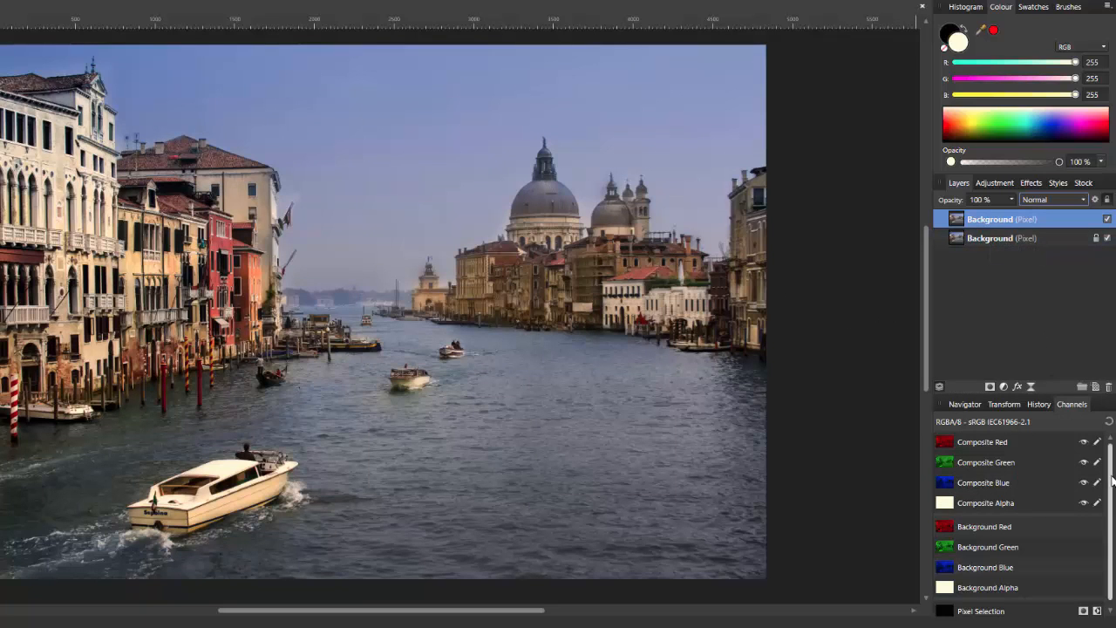
- Create a mask layer from the duplicate's Background Red channel and merge it down into the duplicated Background layer
right_click(990, 527)
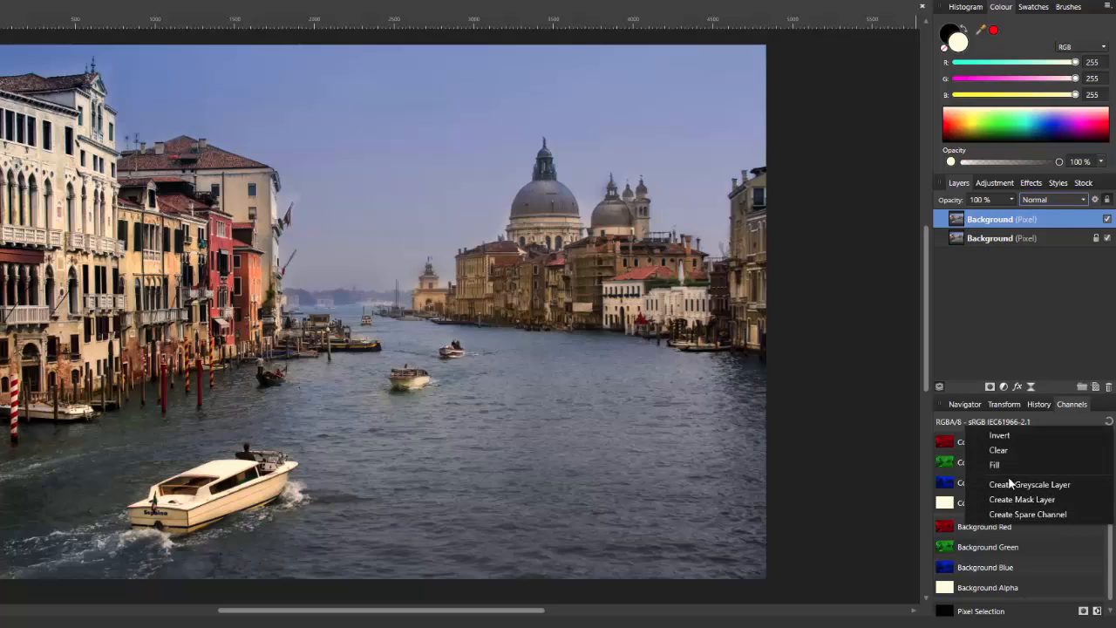
click(1020, 500)
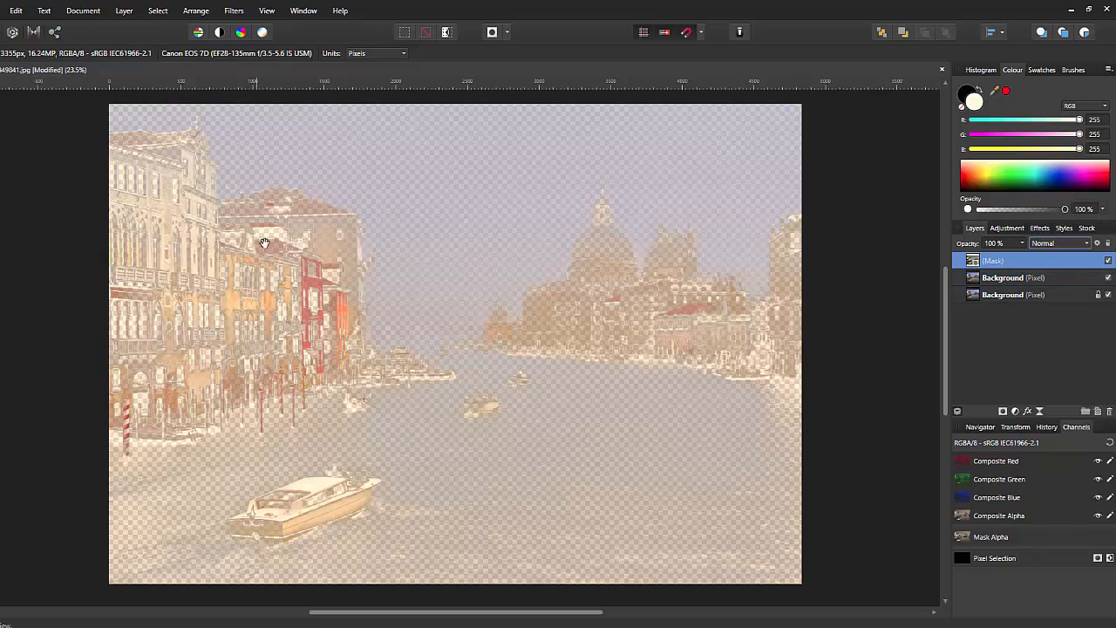
click(122, 12)
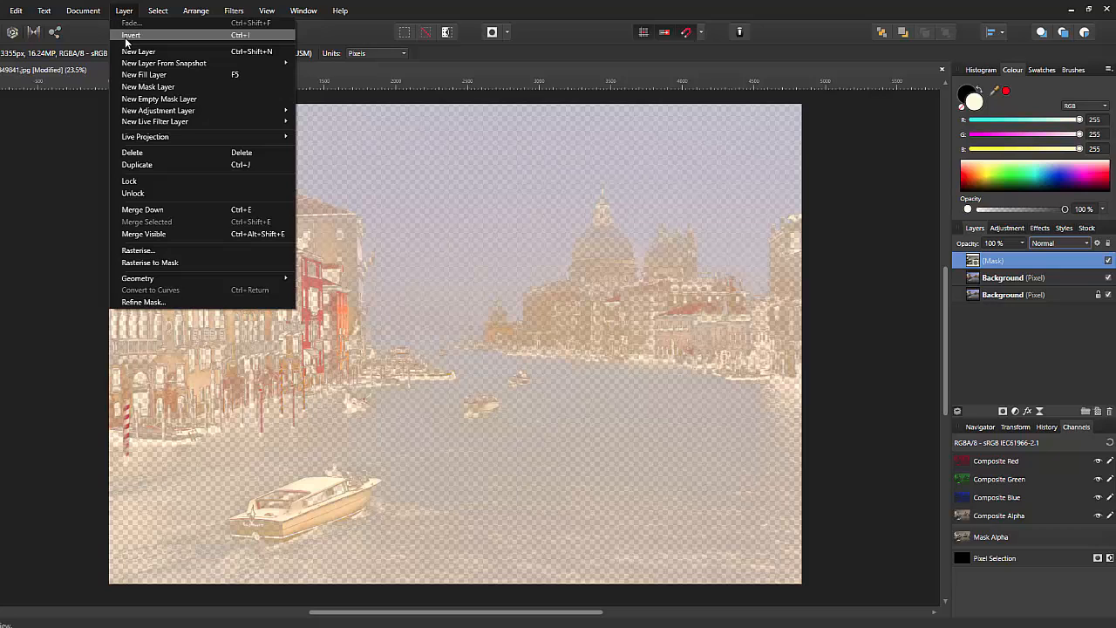
click(143, 210)
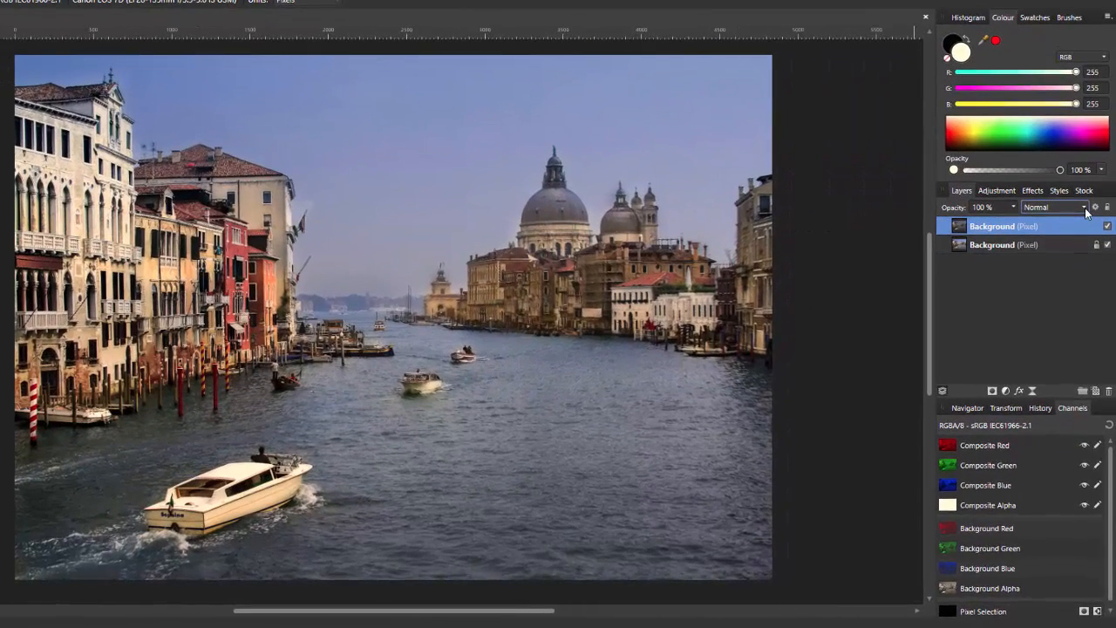
- Set the blend mode of the merged red-channel Background layer to Negation
click(1081, 220)
drag(1091, 255, 1093, 338)
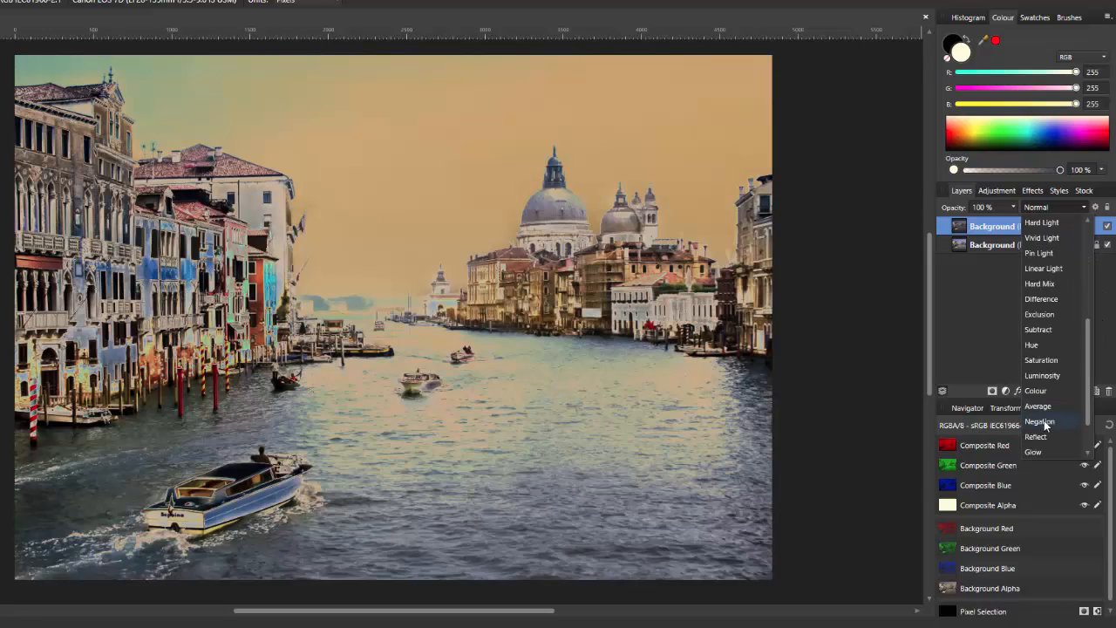
click(1042, 422)
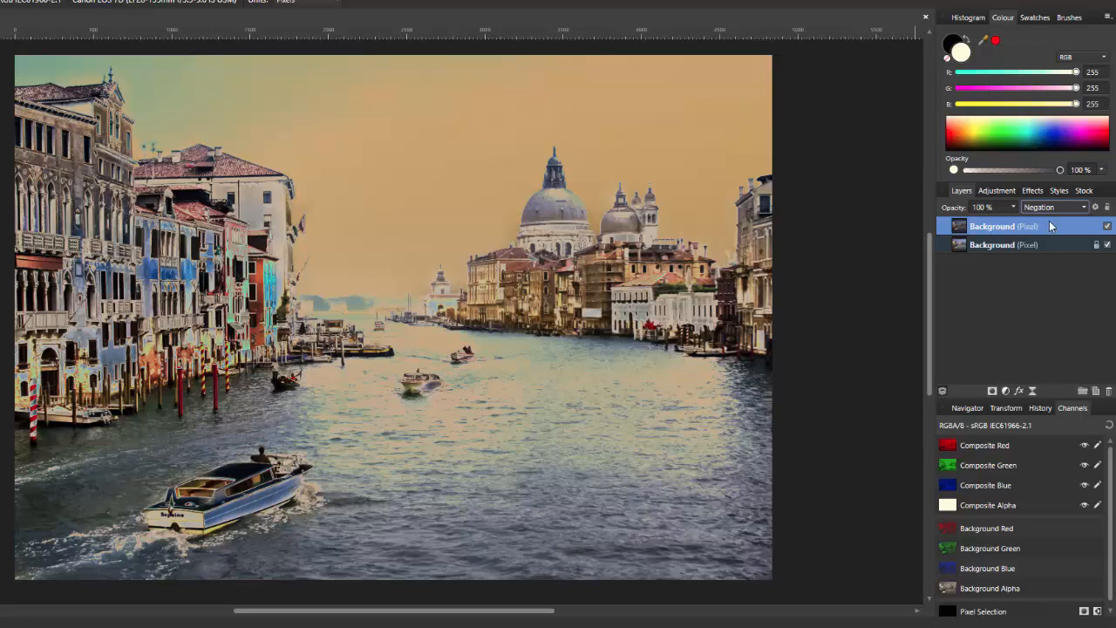
- Delete the merged Background layer in Negation mode, and duplicate the locked Background layer again
right_click(1003, 228)
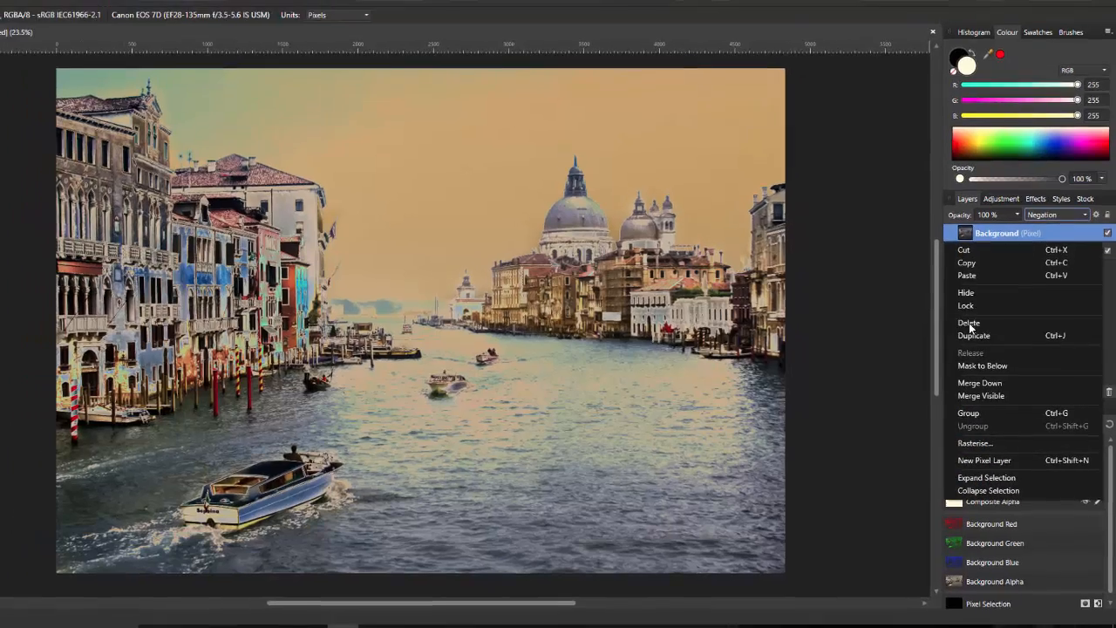
click(969, 320)
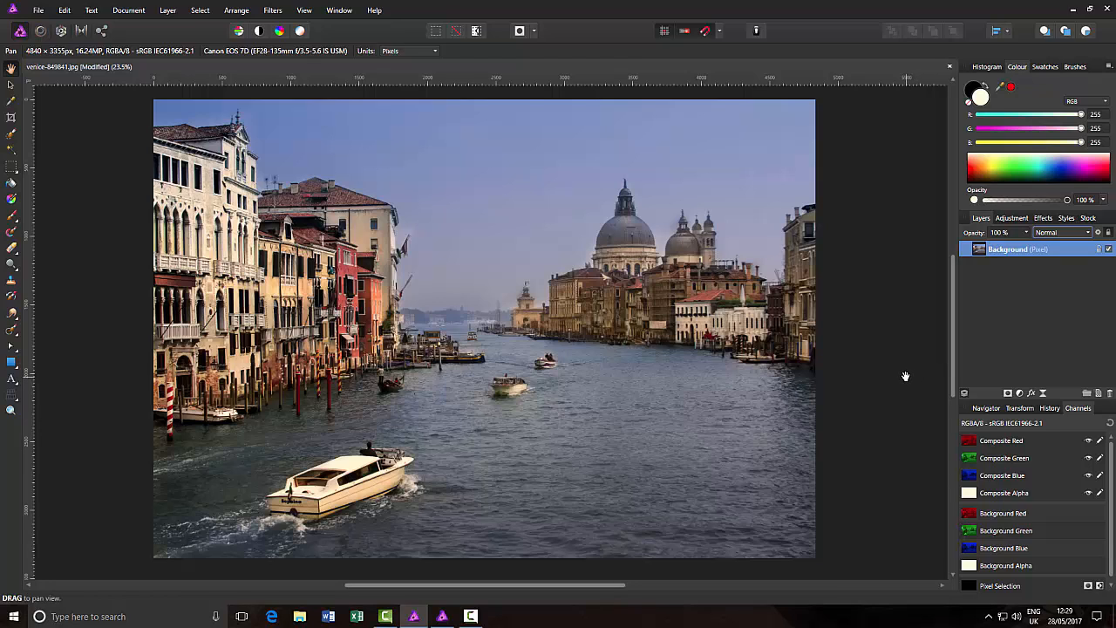
key(ctrl+j)
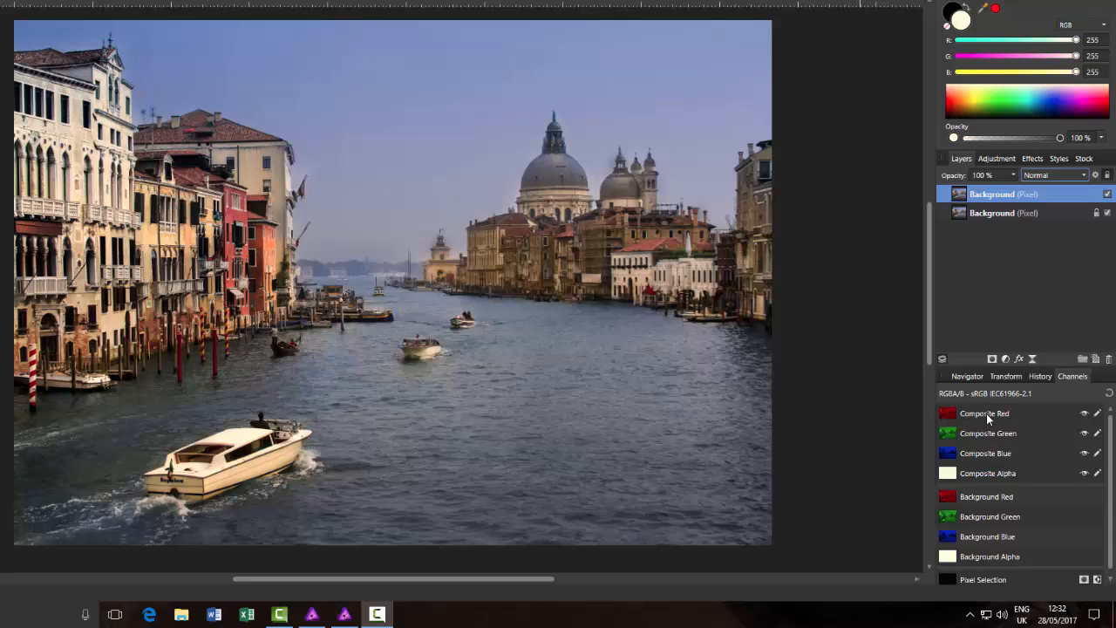
right_click(1003, 499)
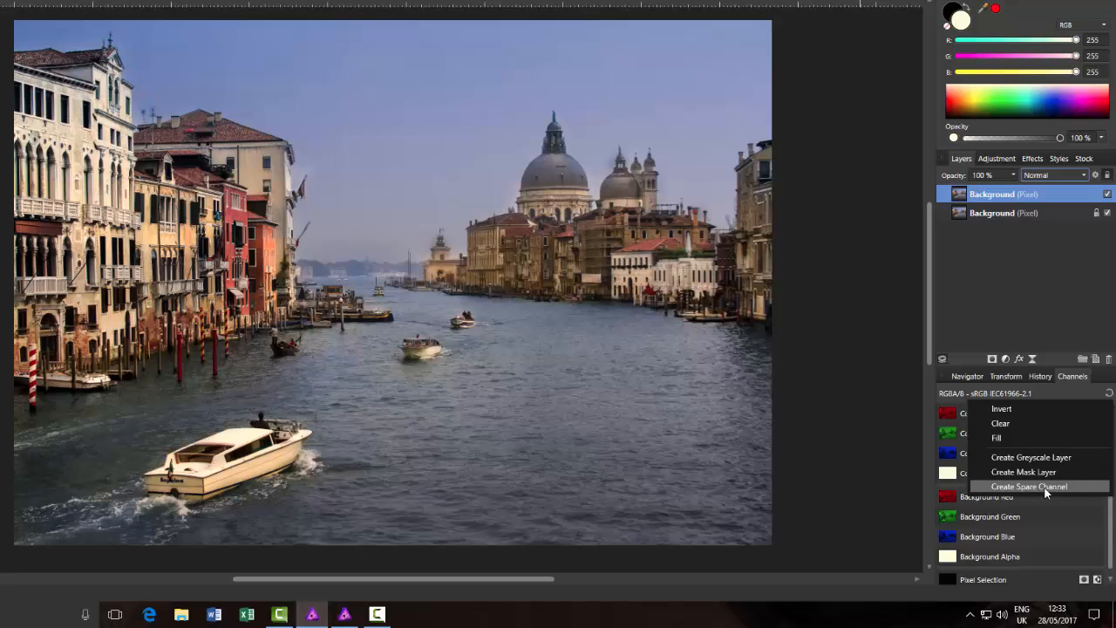
click(1076, 389)
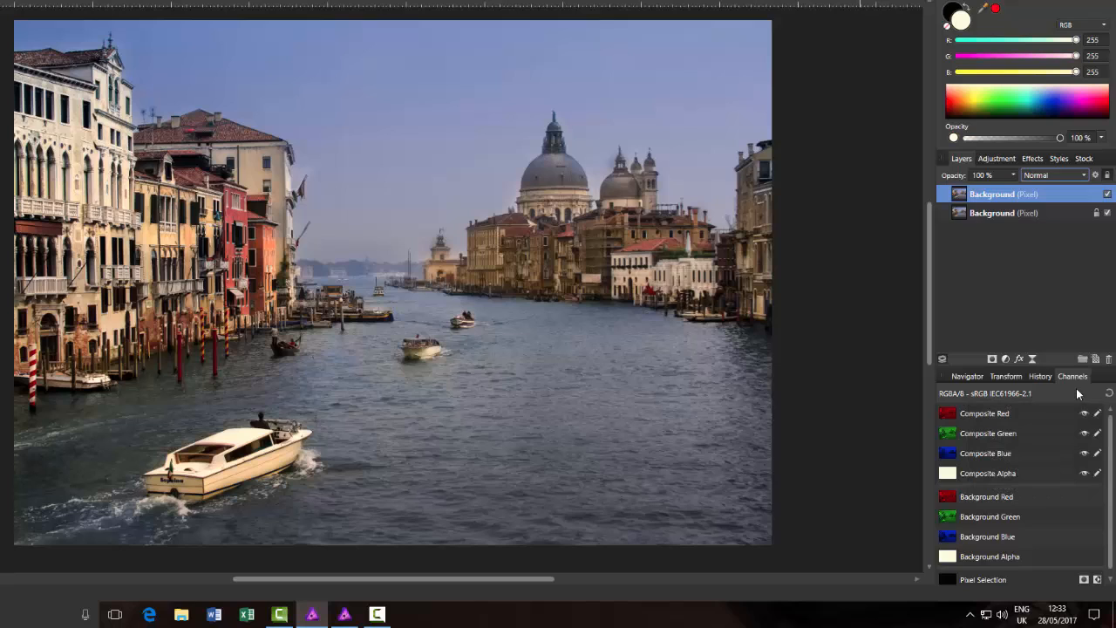
right_click(987, 417)
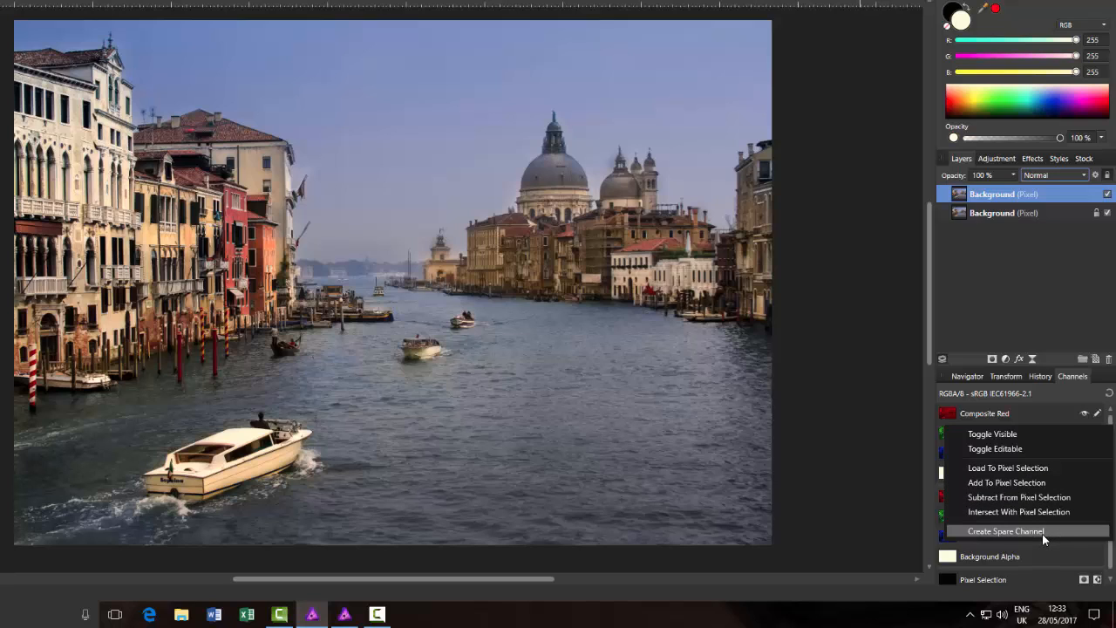
click(1057, 393)
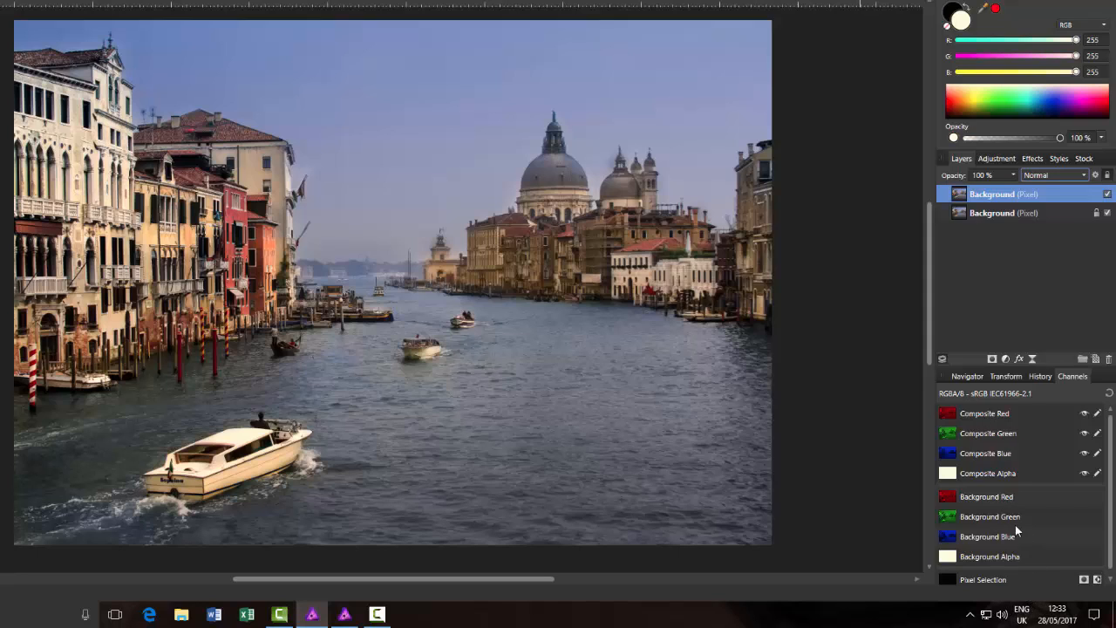
- Load the Composite Green channel as a pixel selection, store it as a spare channel, and clear the selection
right_click(975, 432)
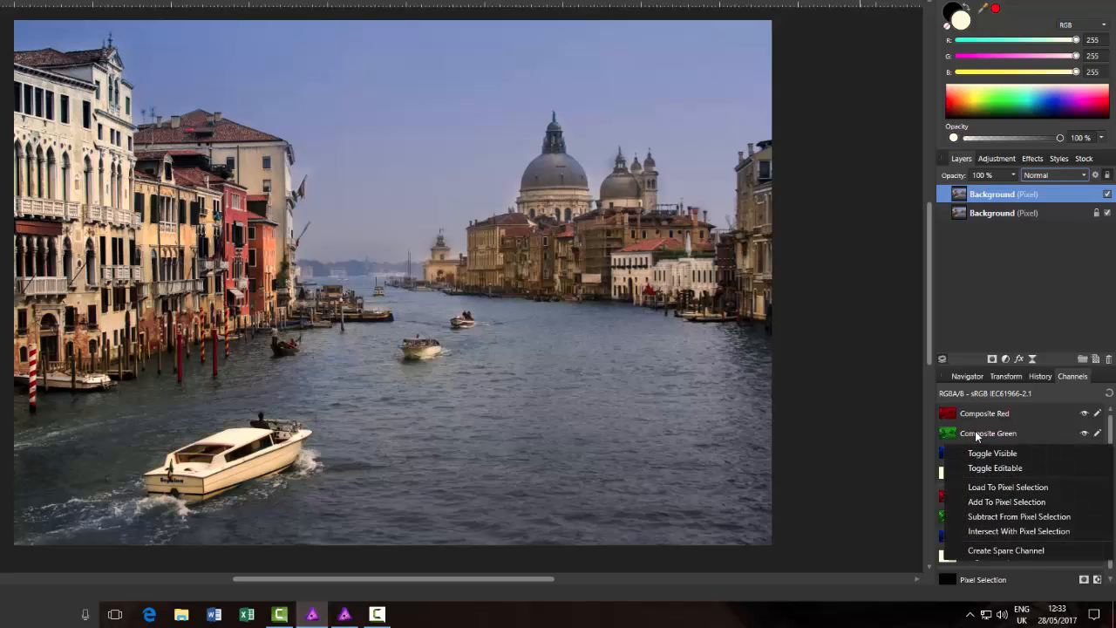
click(1014, 495)
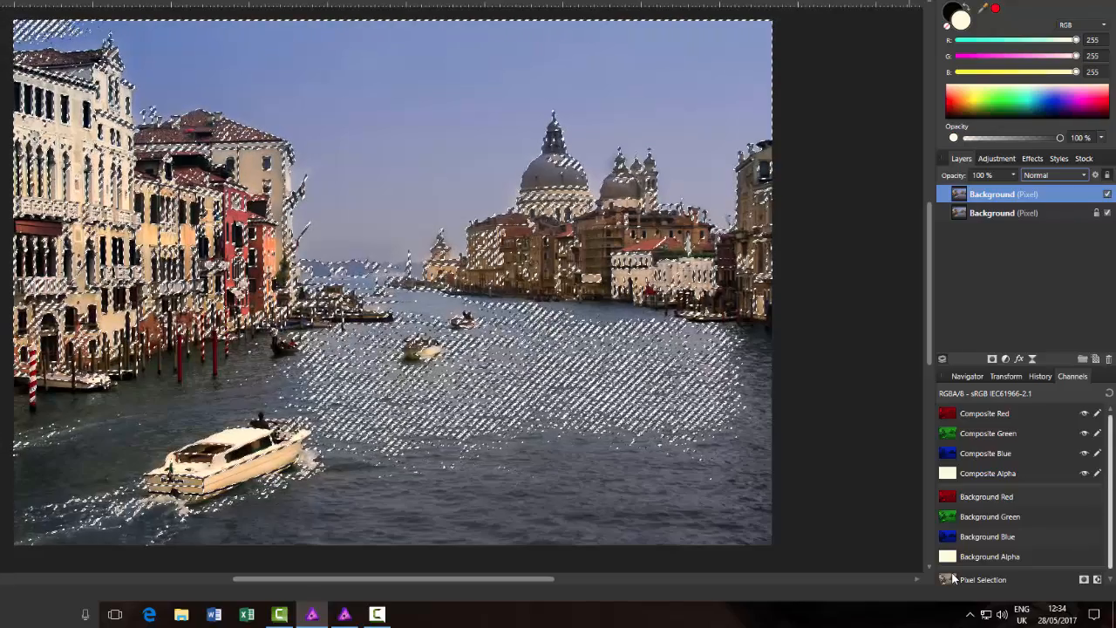
scroll(951, 578, down, 1)
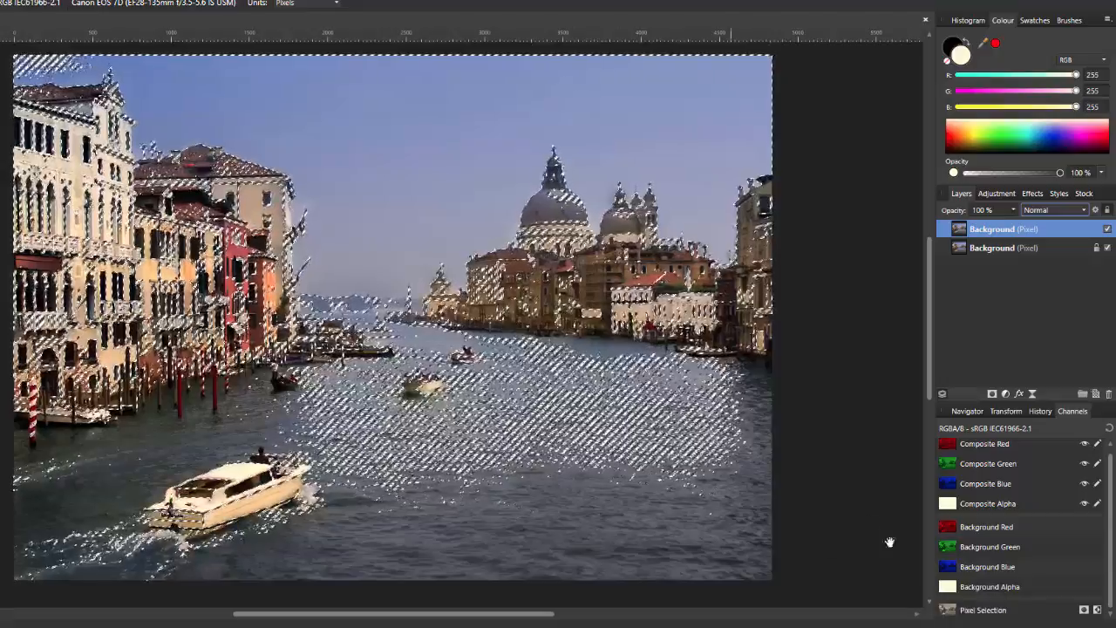
right_click(991, 610)
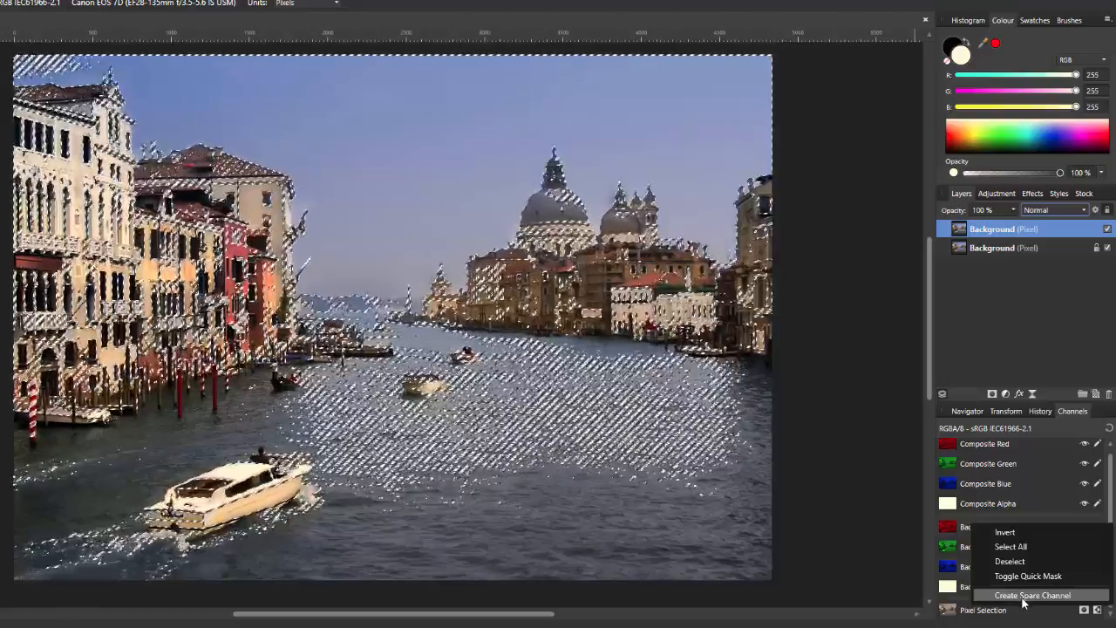
click(1023, 596)
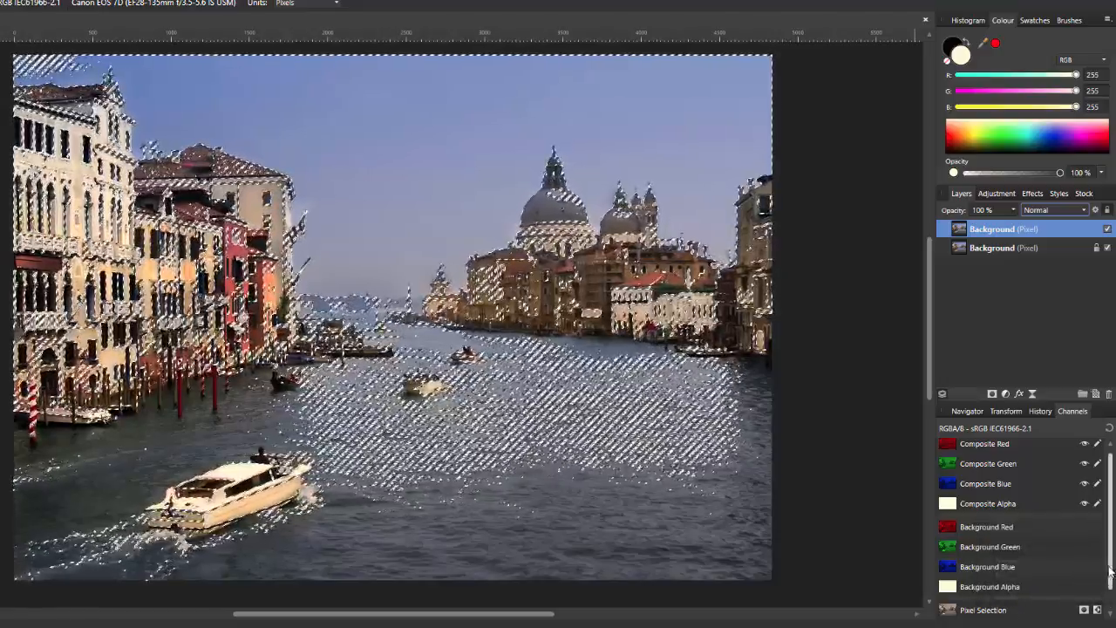
scroll(989, 576, down, 1)
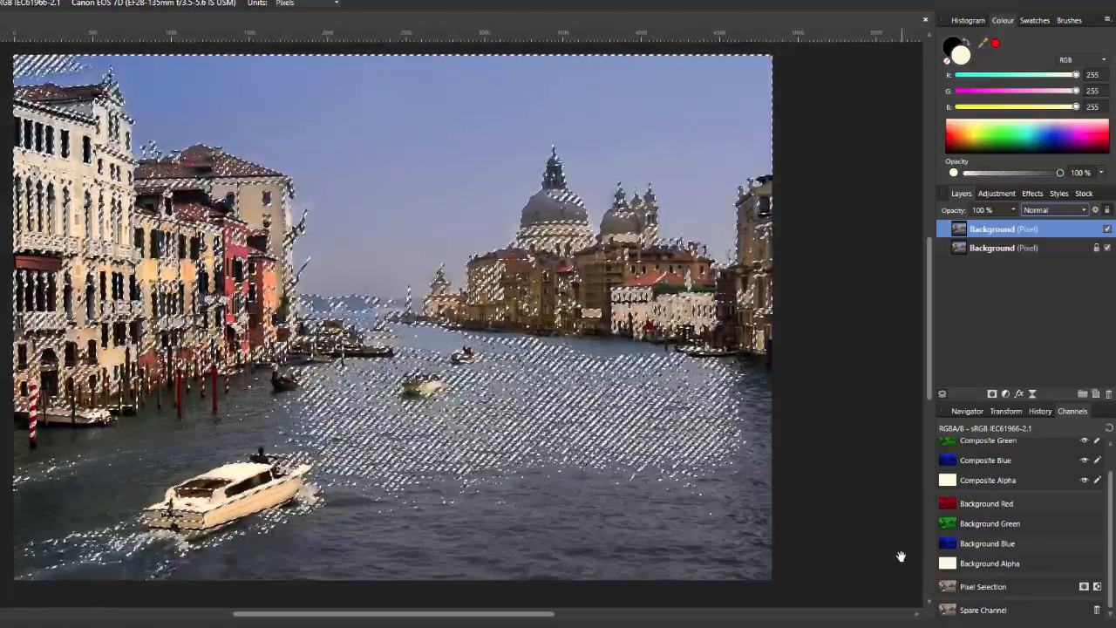
key(ctrl+d)
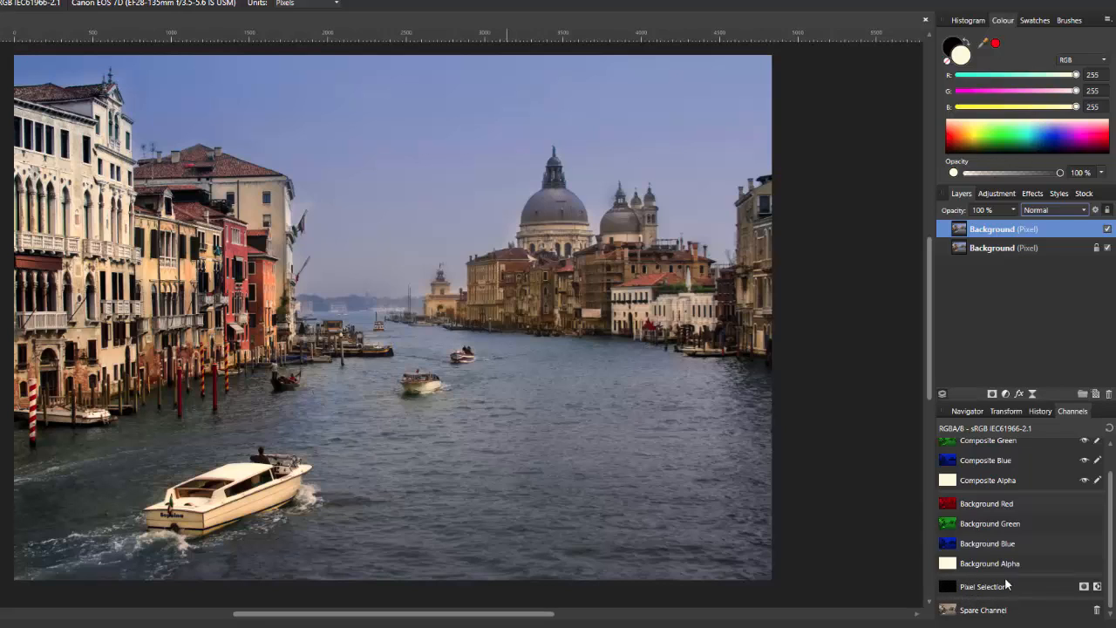
- Add a Threshold adjustment above the duplicated Background layer
click(1008, 195)
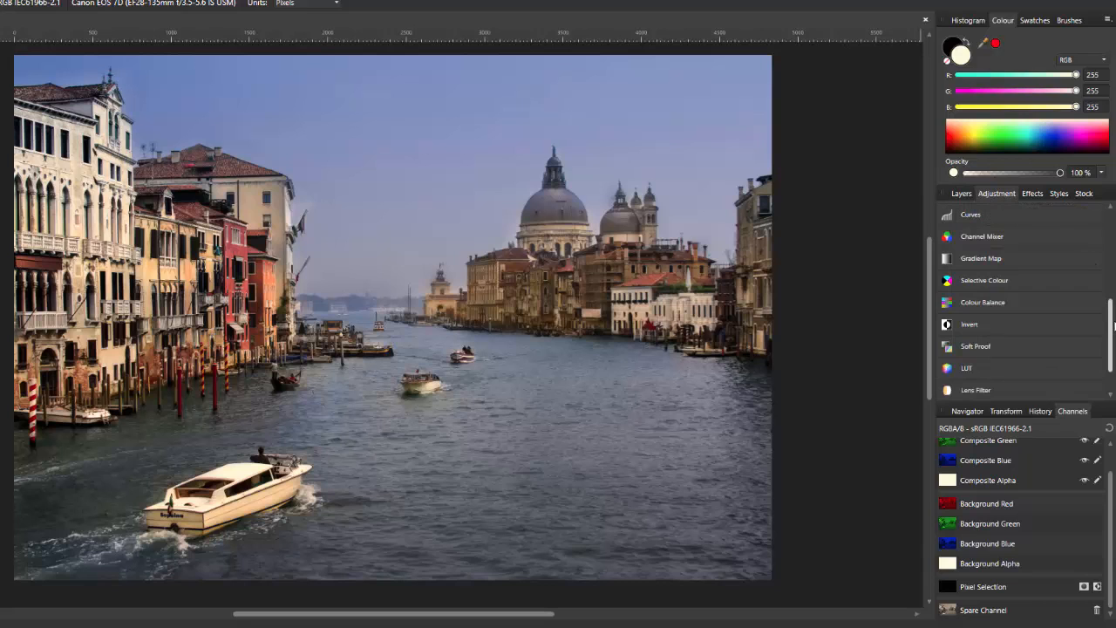
drag(1113, 321, 1113, 291)
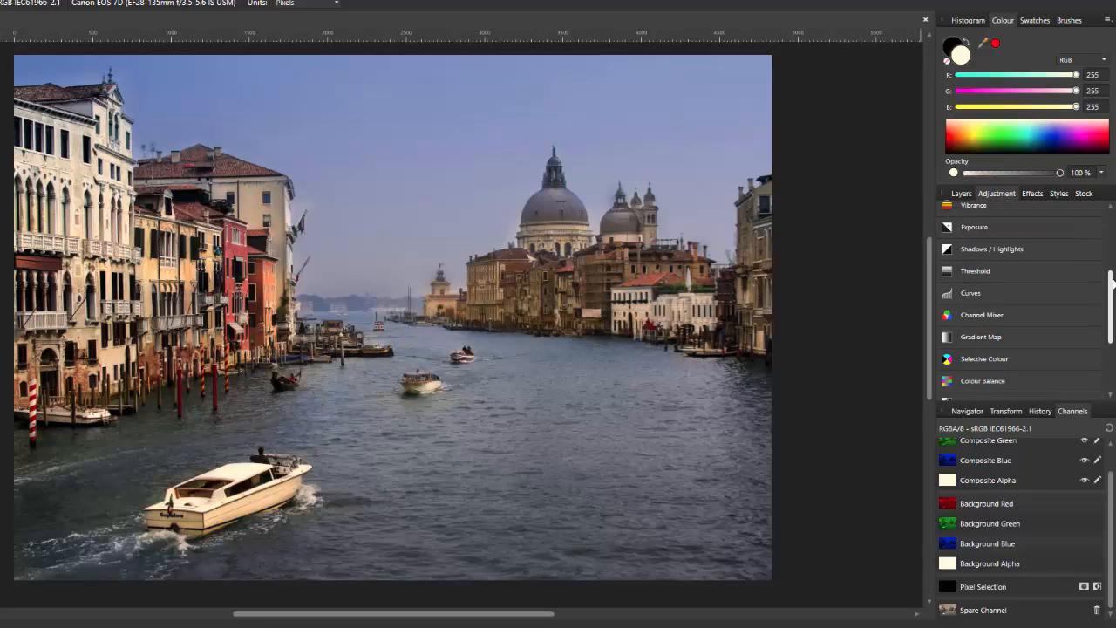
click(974, 271)
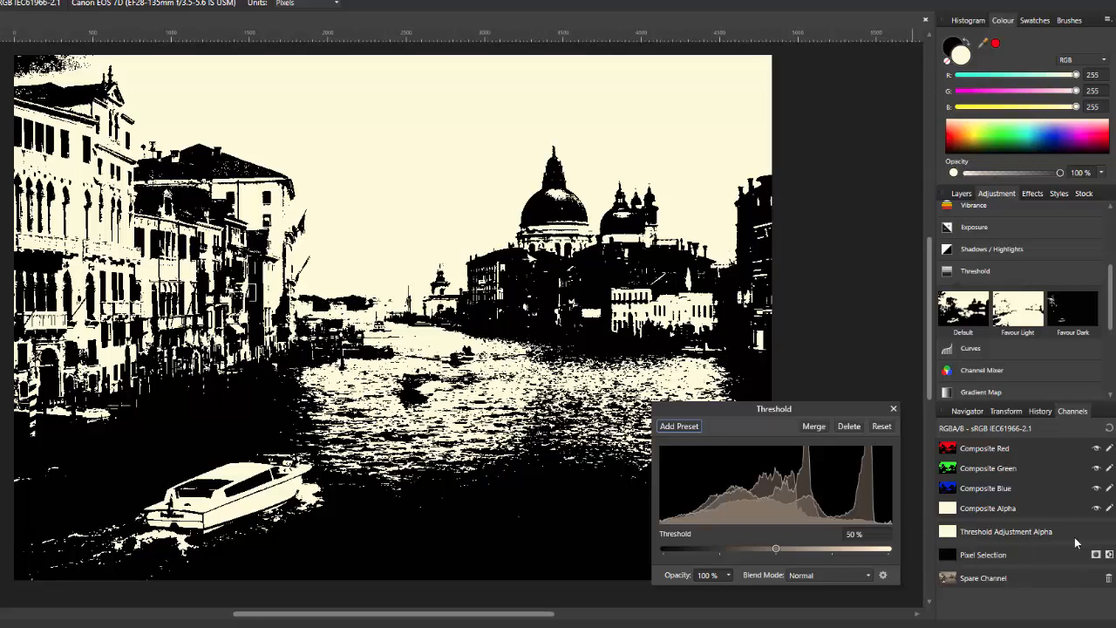
- Load the green-derived spare channel into the Threshold Adjustment Alpha, and try a small threshold change around 50%
right_click(976, 578)
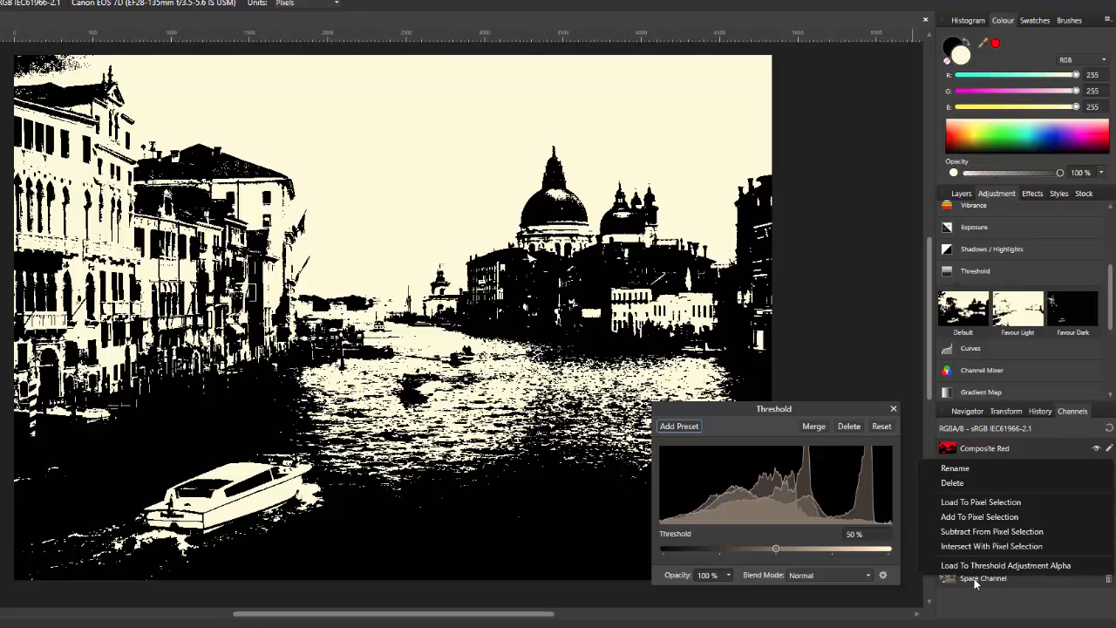
click(1027, 565)
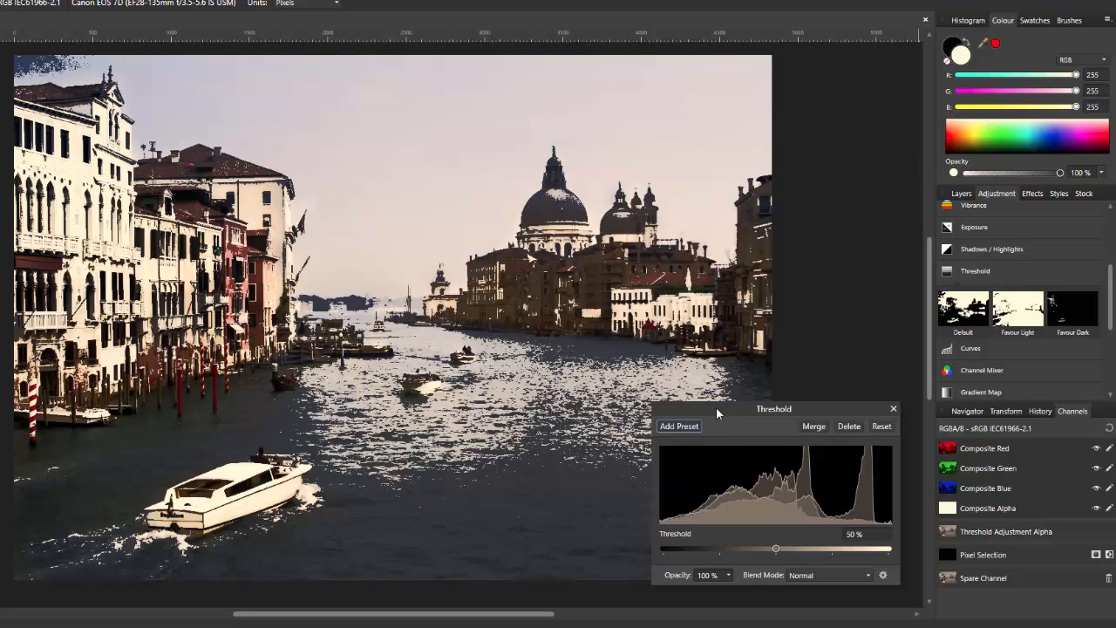
drag(716, 407, 796, 417)
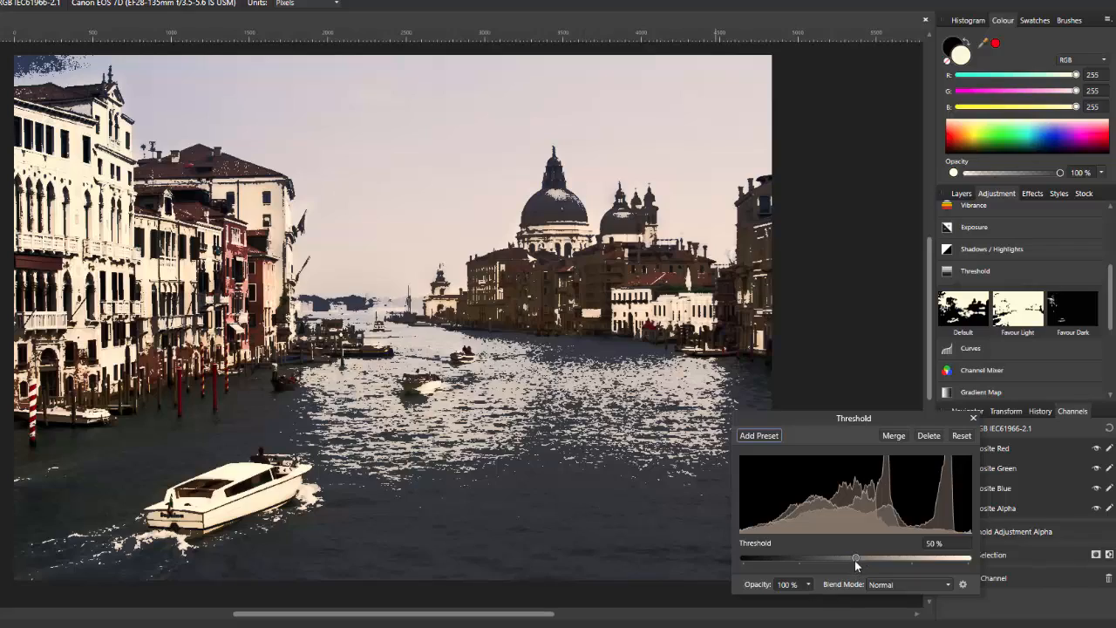
mouse_move(855, 559)
mouse_down()
mouse_move(748, 559)
mouse_move(868, 555)
mouse_move(968, 568)
mouse_move(858, 561)
mouse_up()
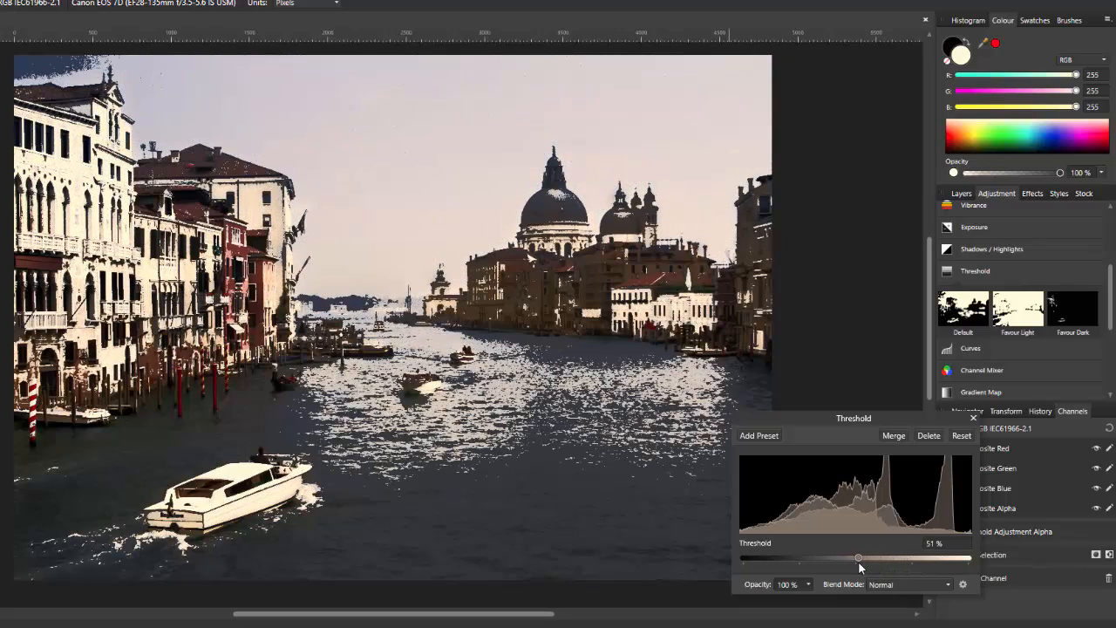
click(973, 418)
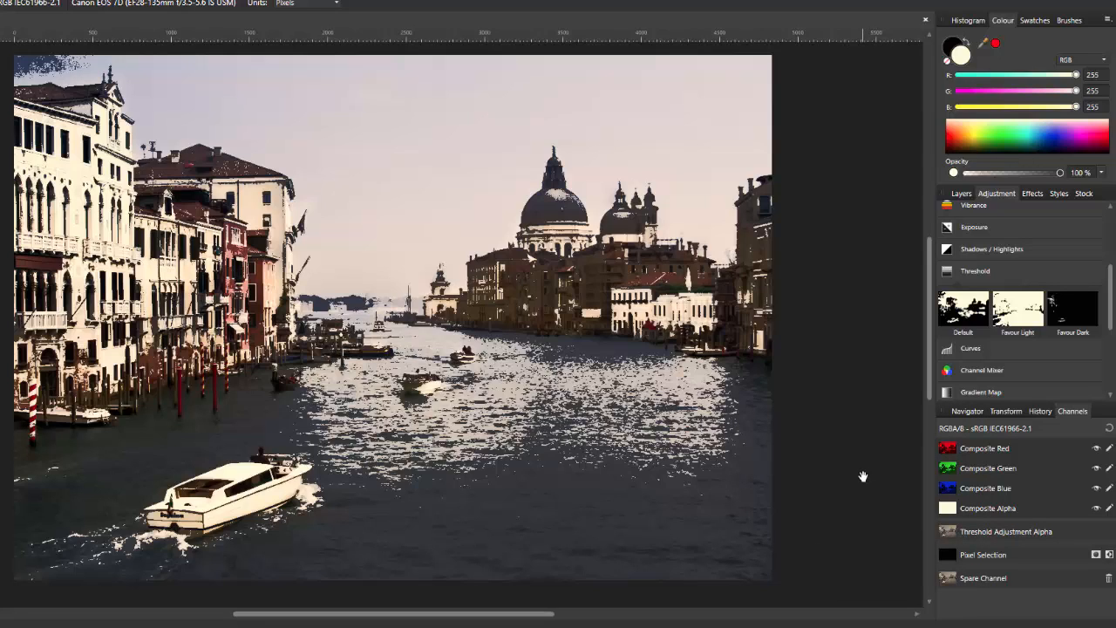
- Delete the green-derived spare channel and the Threshold adjustment layer
click(1108, 579)
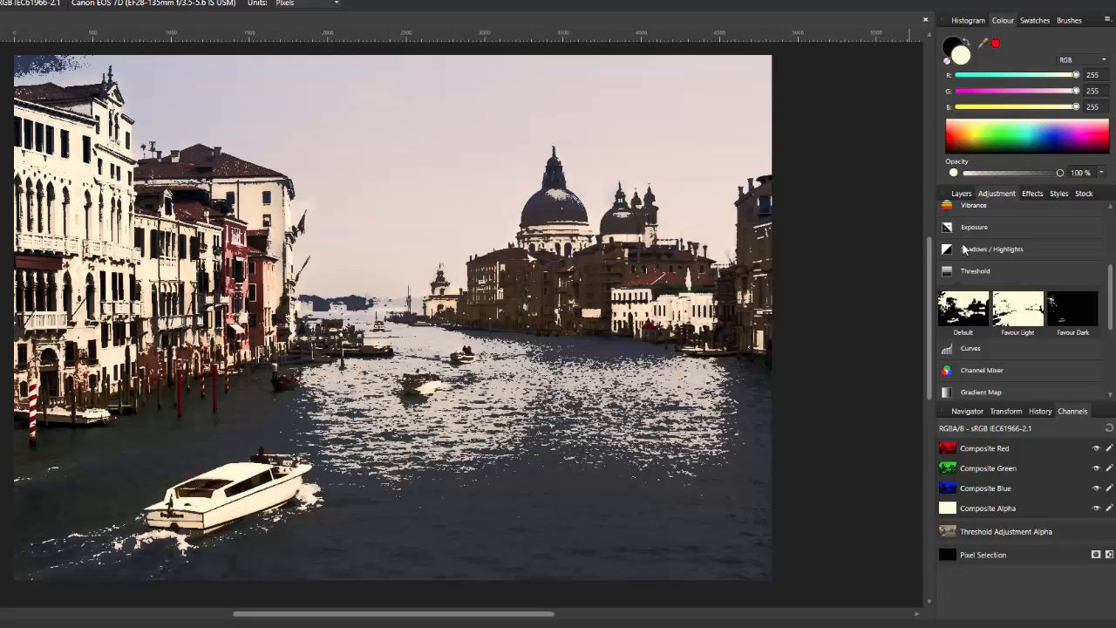
click(961, 193)
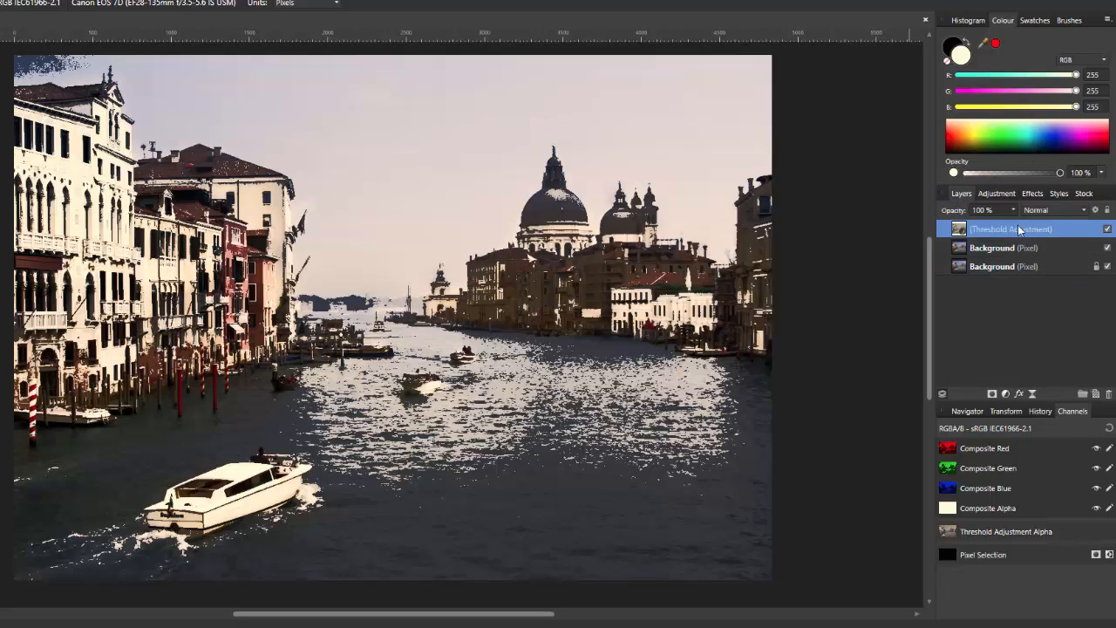
right_click(987, 236)
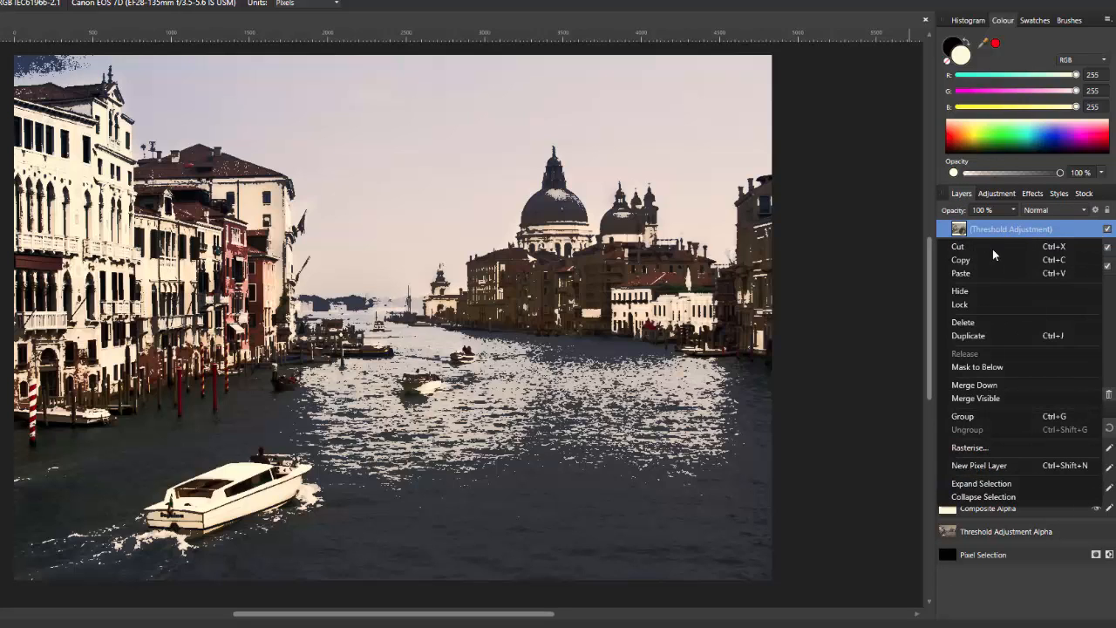
click(971, 320)
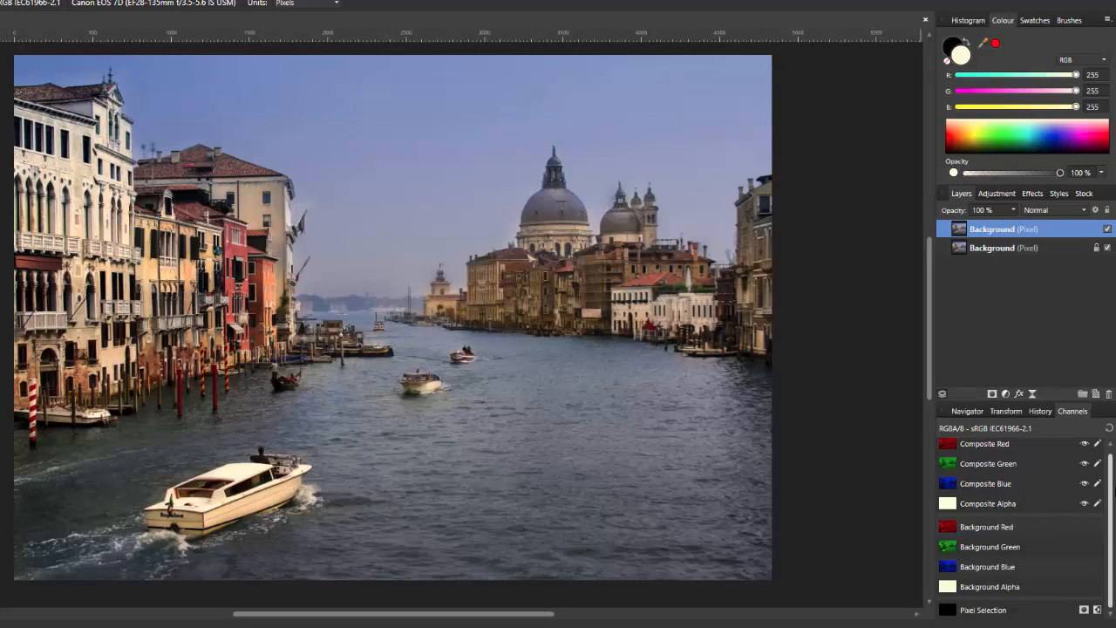
- Load the Composite Blue channel as a pixel selection, store it as a spare channel, and deselect
right_click(982, 485)
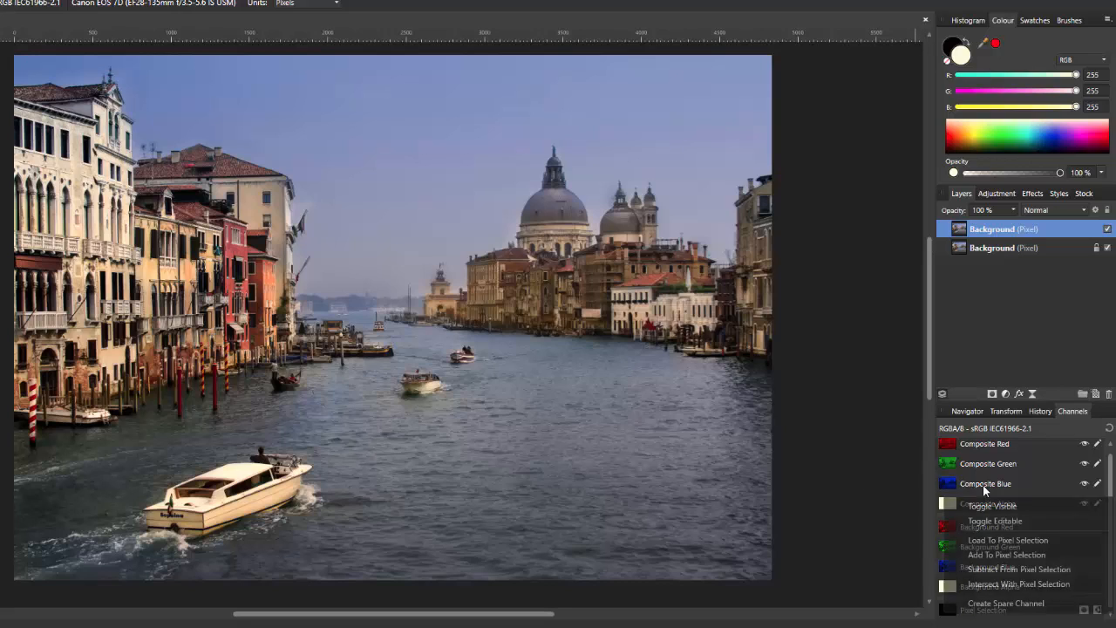
click(986, 543)
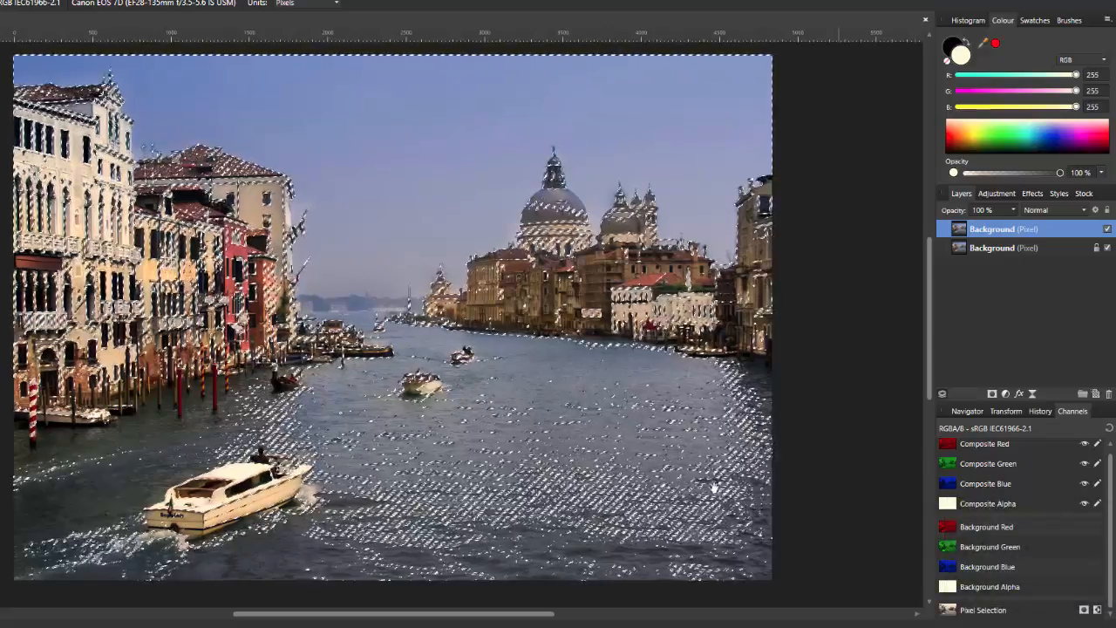
right_click(947, 611)
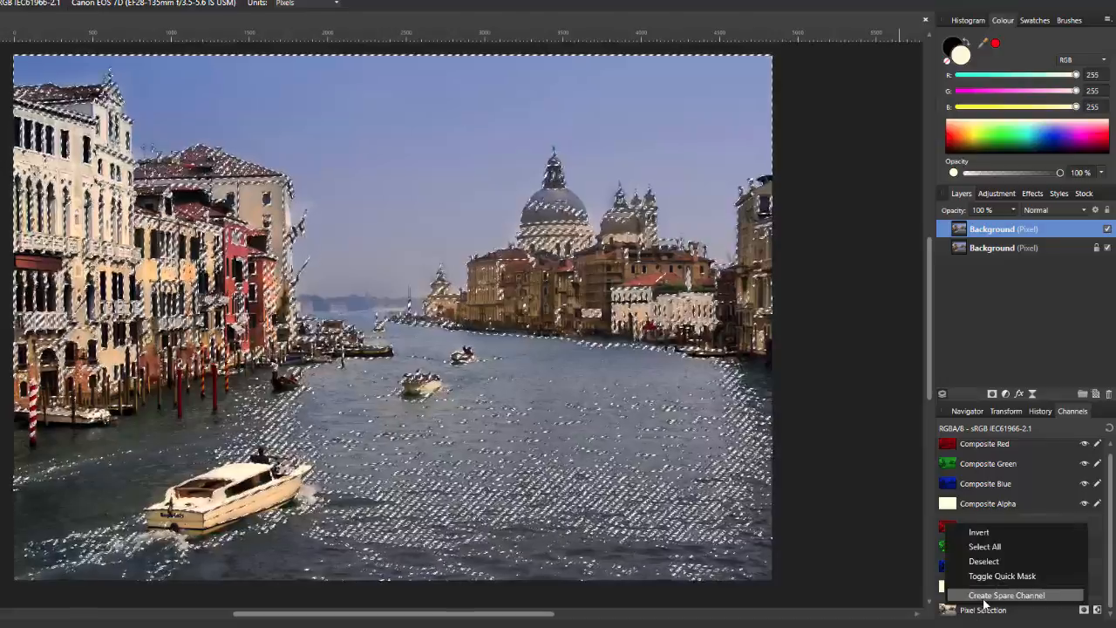
click(984, 598)
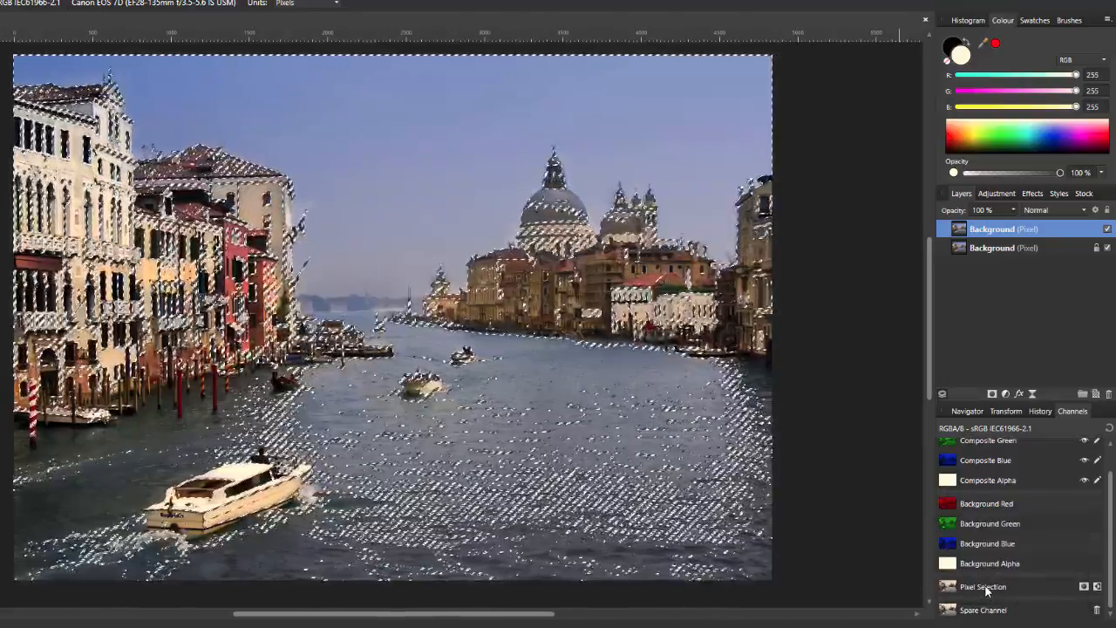
key(ctrl+d)
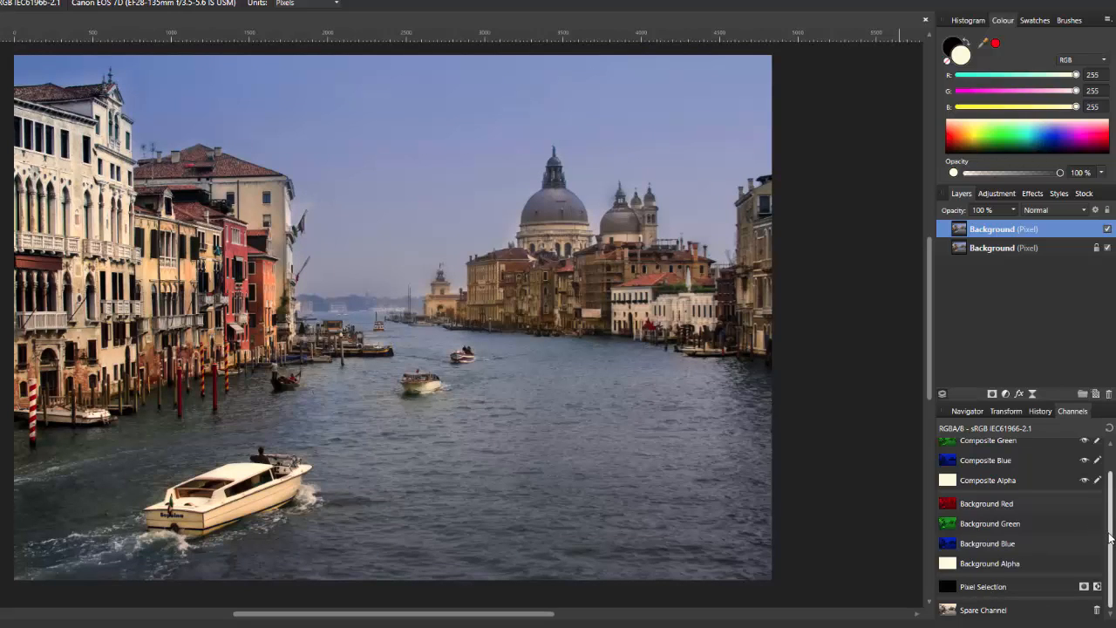
- Add a new Threshold adjustment over the duplicated Background layer, keeping its settings dialog clear of the channel list
click(996, 192)
click(988, 271)
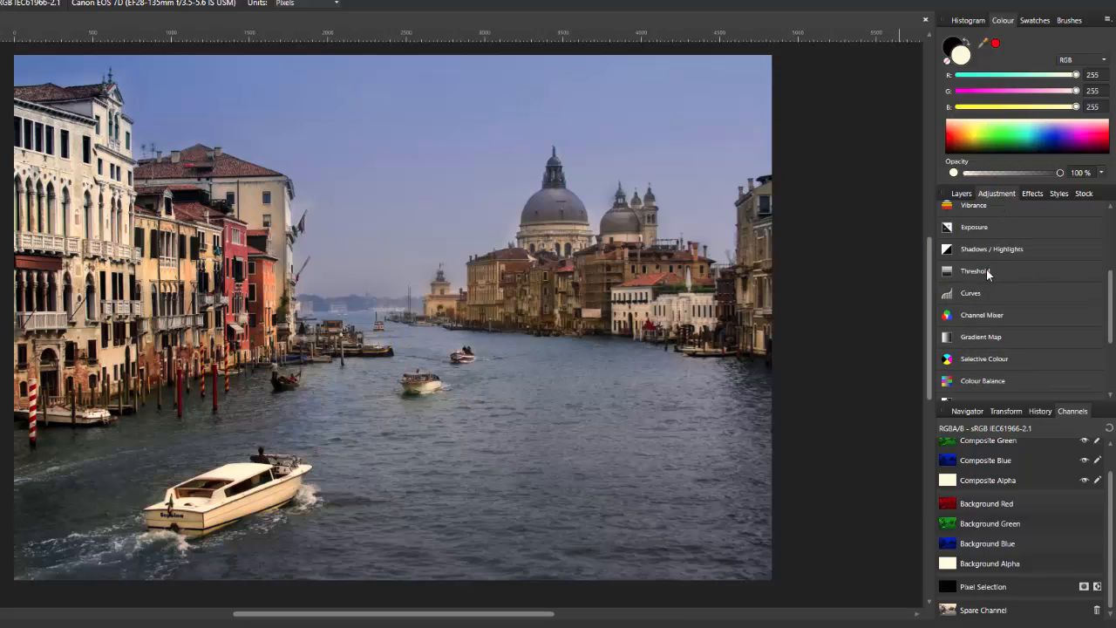
click(978, 272)
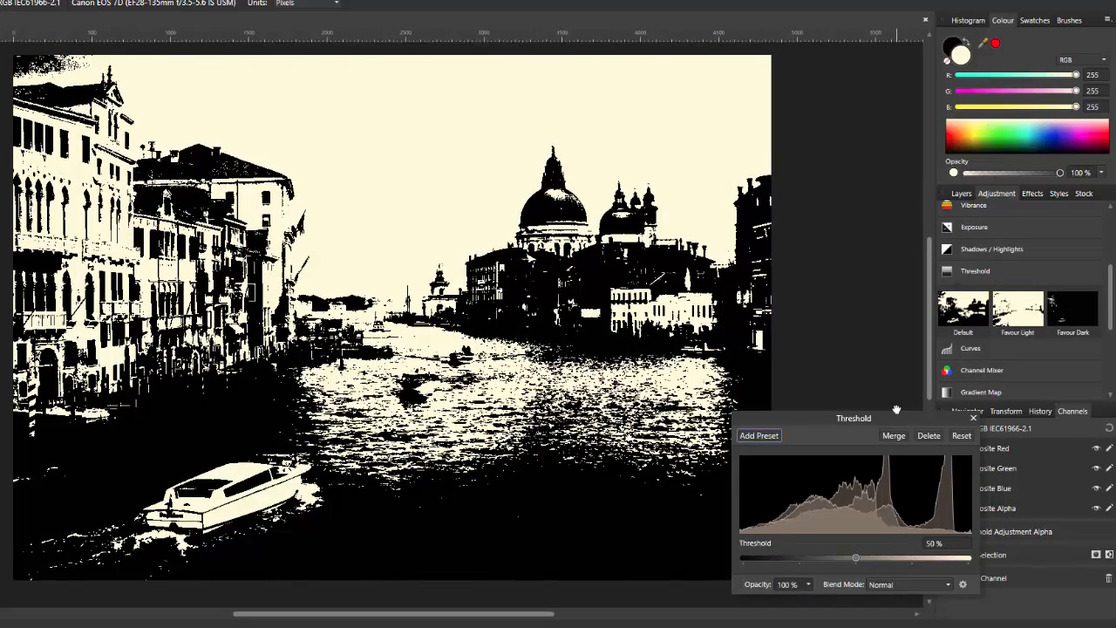
drag(894, 418, 858, 400)
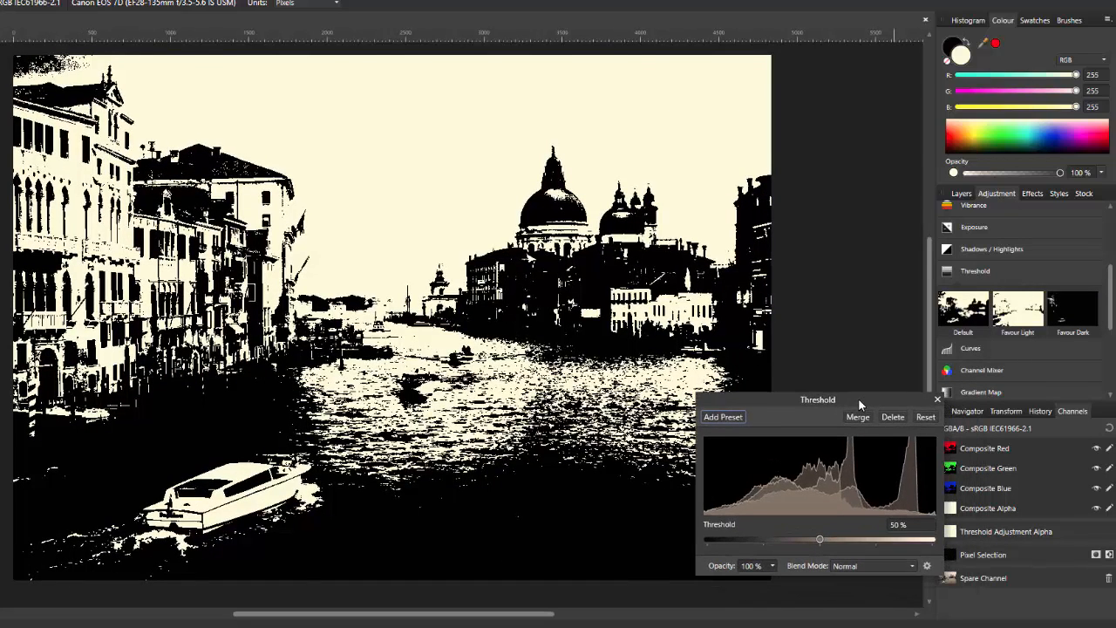
- Load the blue-derived spare channel into the Threshold Adjustment Alpha, keeping the threshold at 50%
right_click(1011, 575)
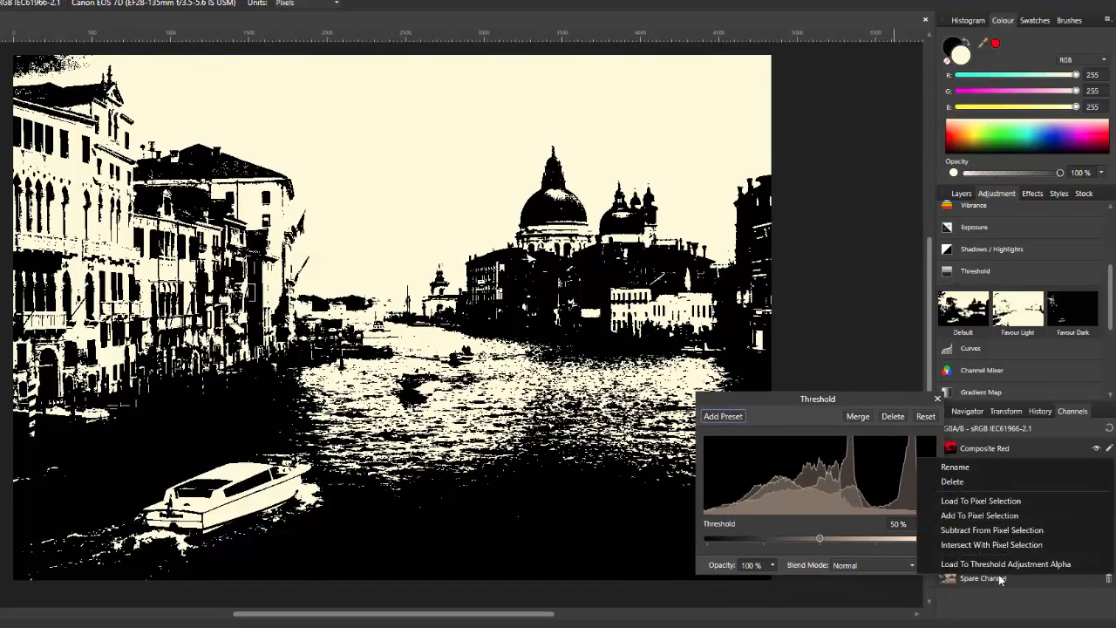
click(970, 565)
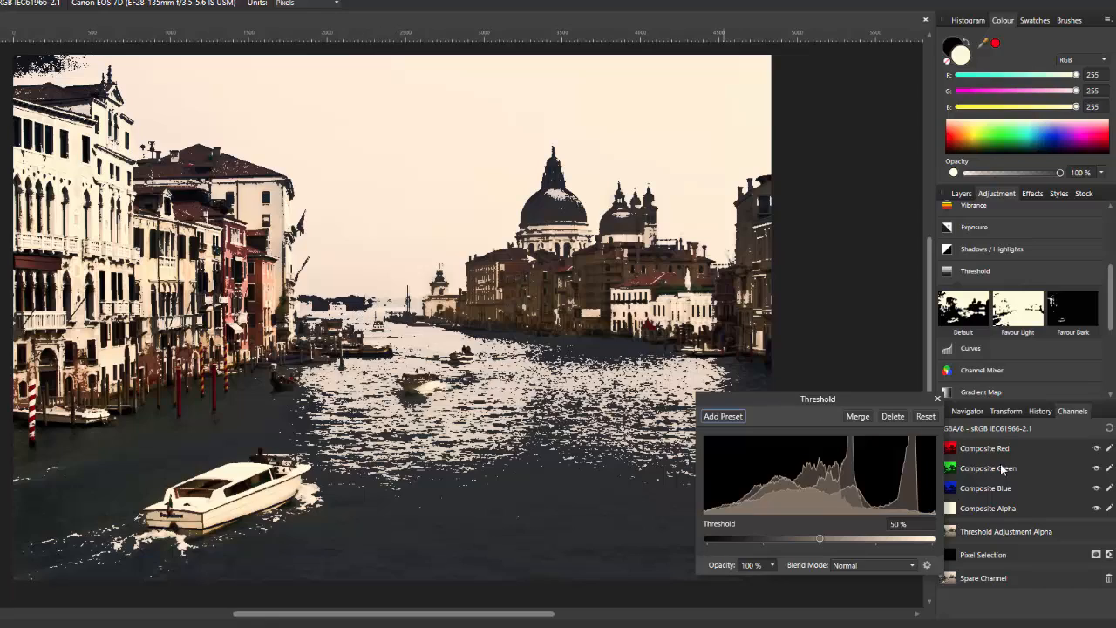
mouse_move(822, 541)
mouse_down()
mouse_move(740, 543)
mouse_move(891, 545)
mouse_move(819, 546)
mouse_up()
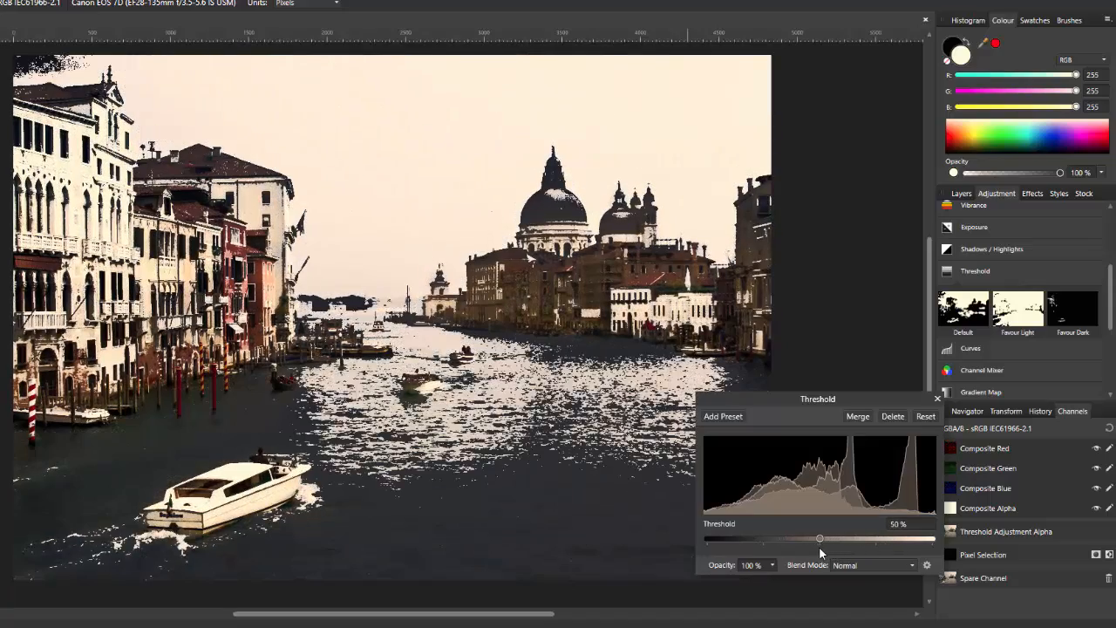
click(937, 398)
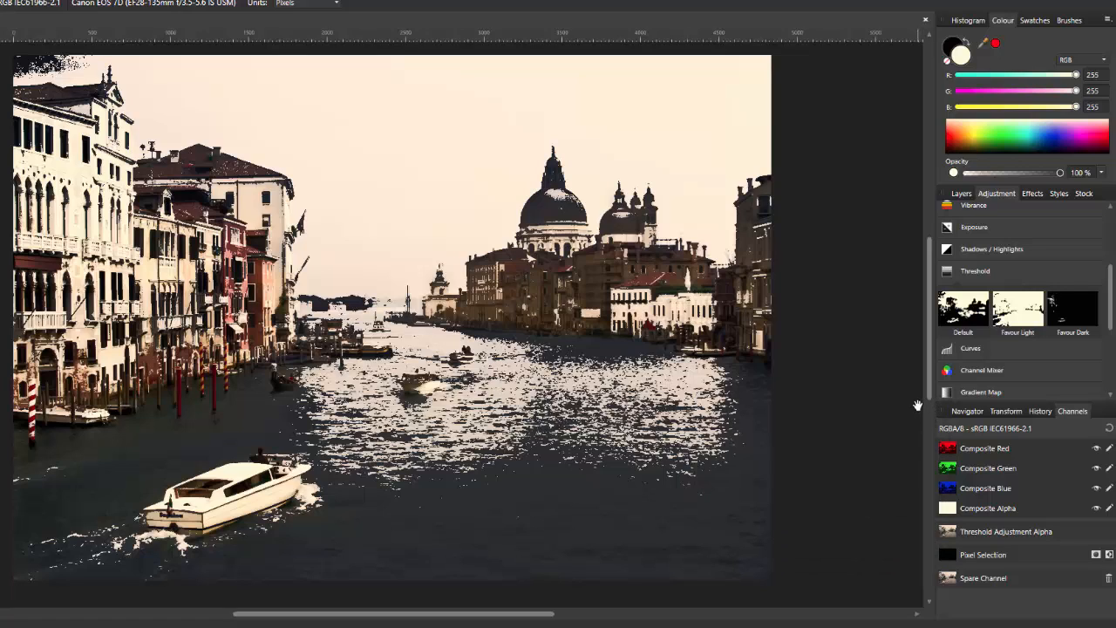
- Delete the Threshold adjustment together with the duplicated Background layer, leaving only the locked Background
click(961, 193)
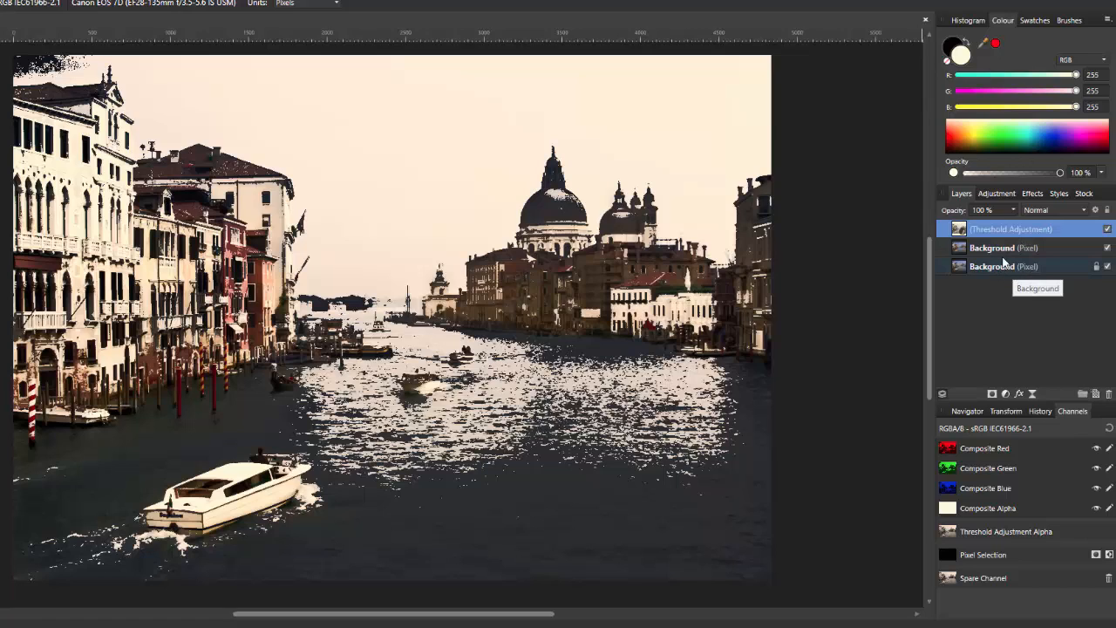
shift+click(1039, 247)
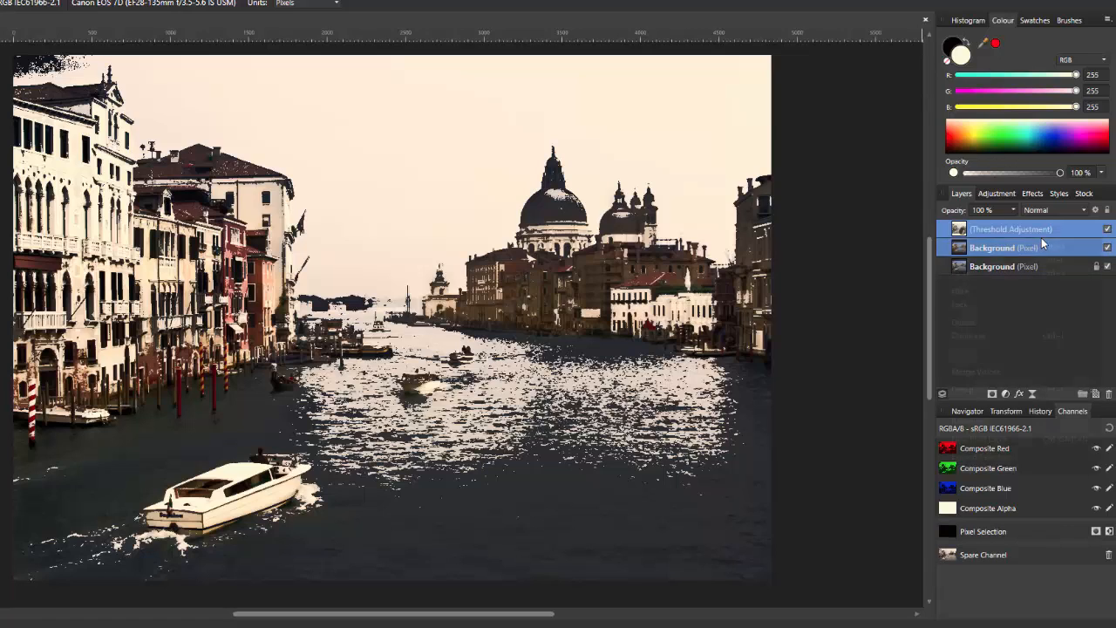
right_click(1039, 247)
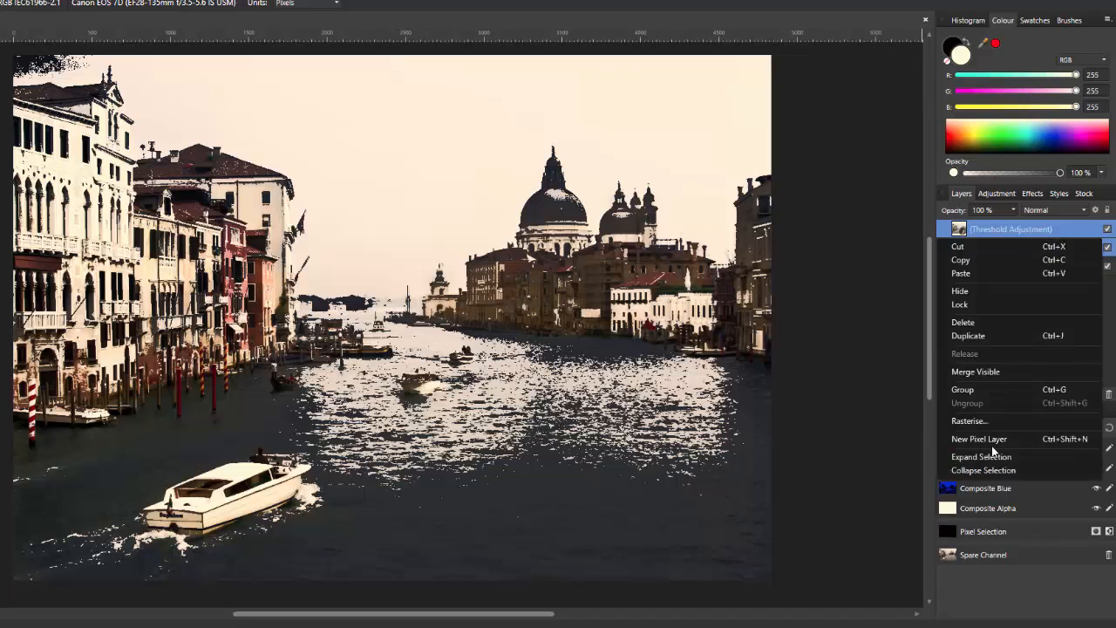
click(966, 323)
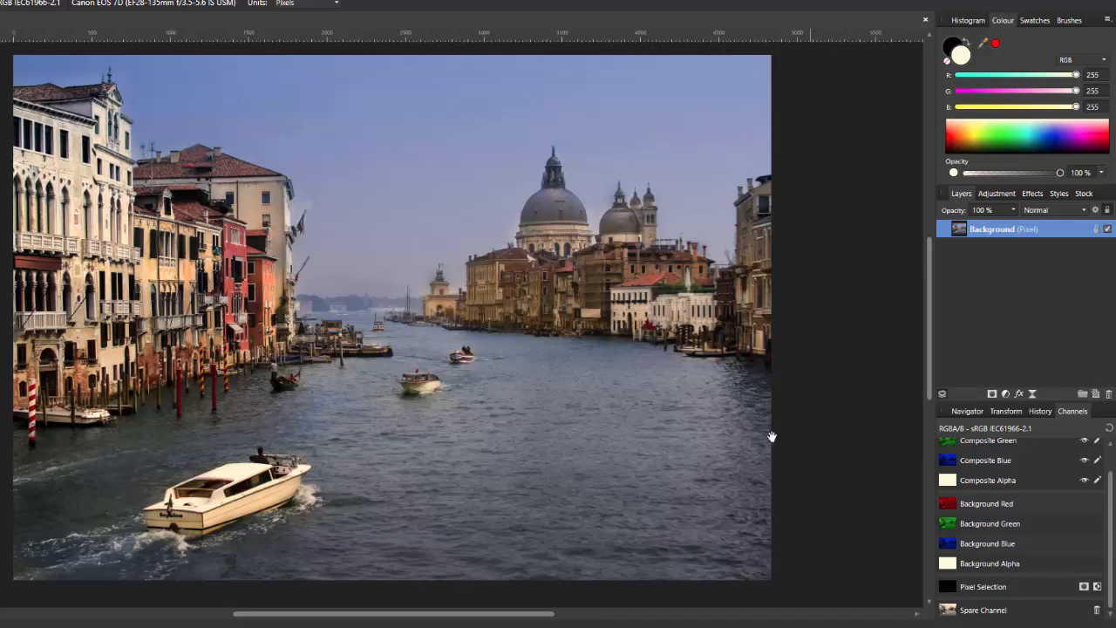
- Show the left studio and bring up the macro Library at the Infrared, Colourful Infrared and Threshold channel categories
drag(384, 619, 365, 619)
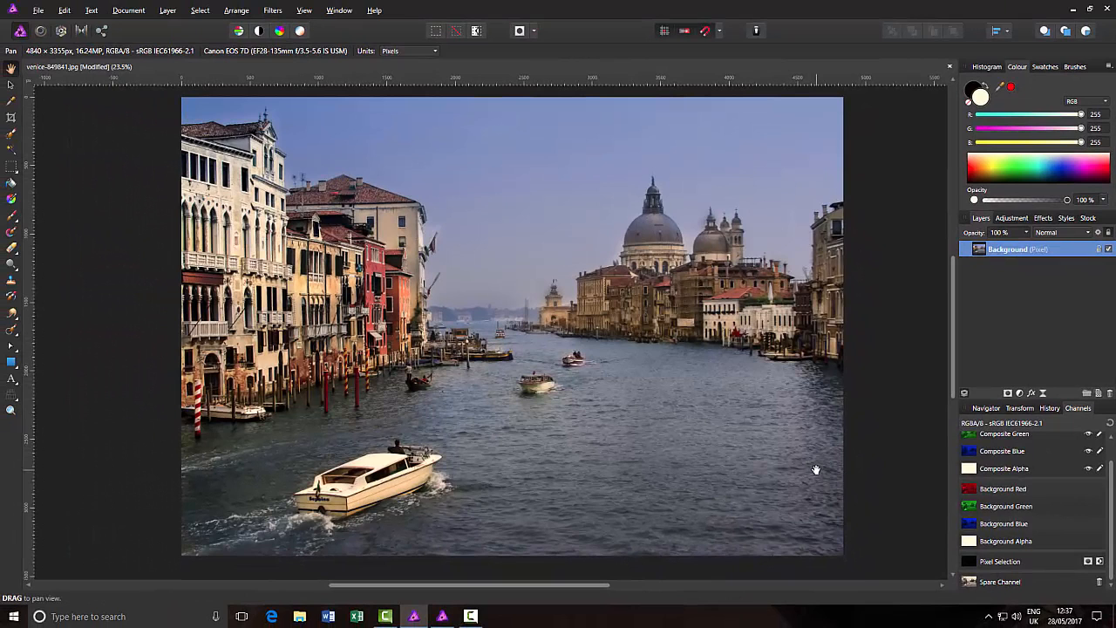
key(ctrl+shift+h)
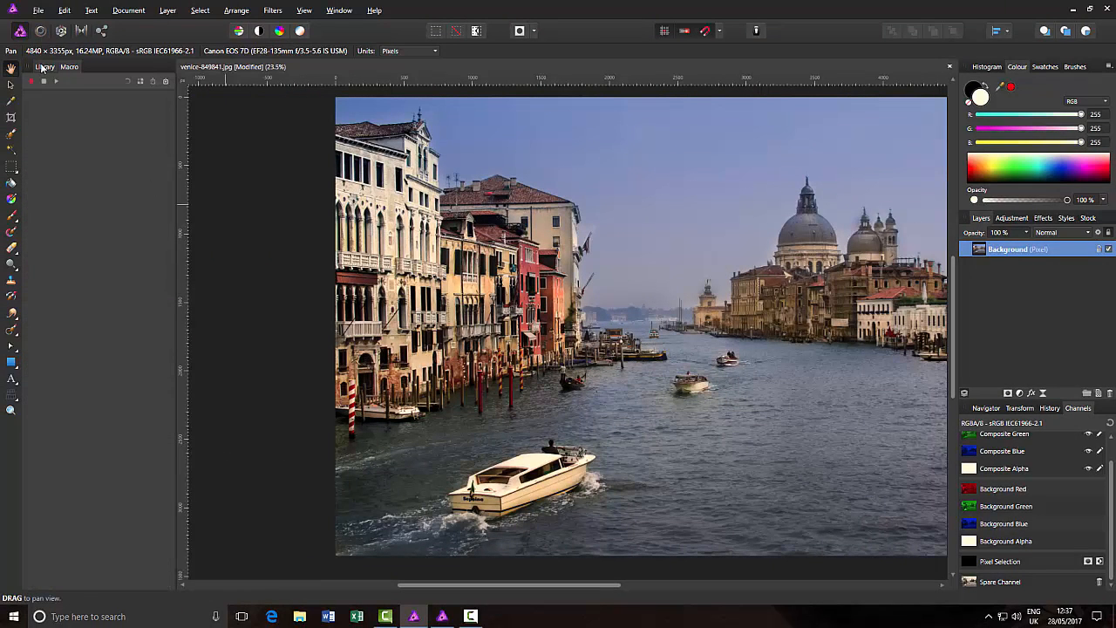
click(41, 68)
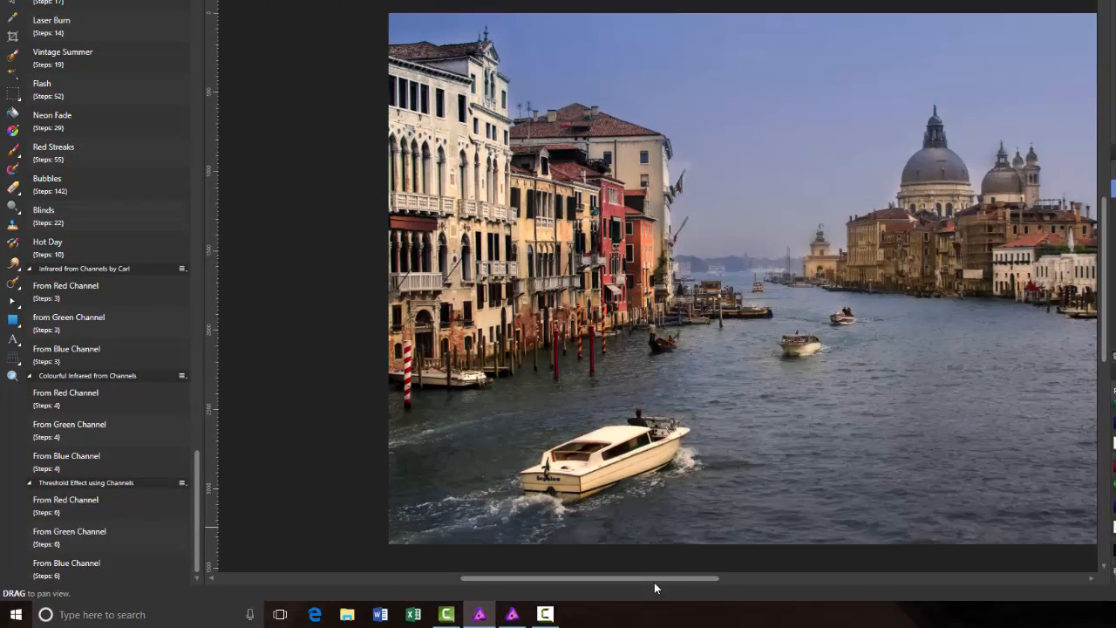
drag(655, 578, 707, 584)
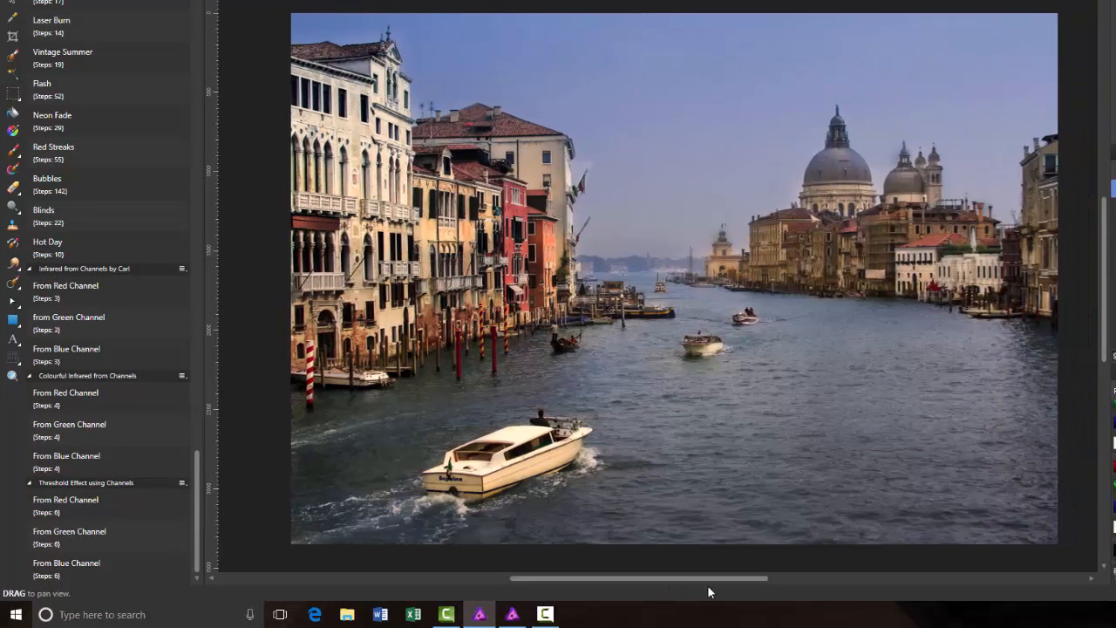
- Try the Infrared from Channels macros for the red, green and blue channels in turn, undoing each one
click(67, 288)
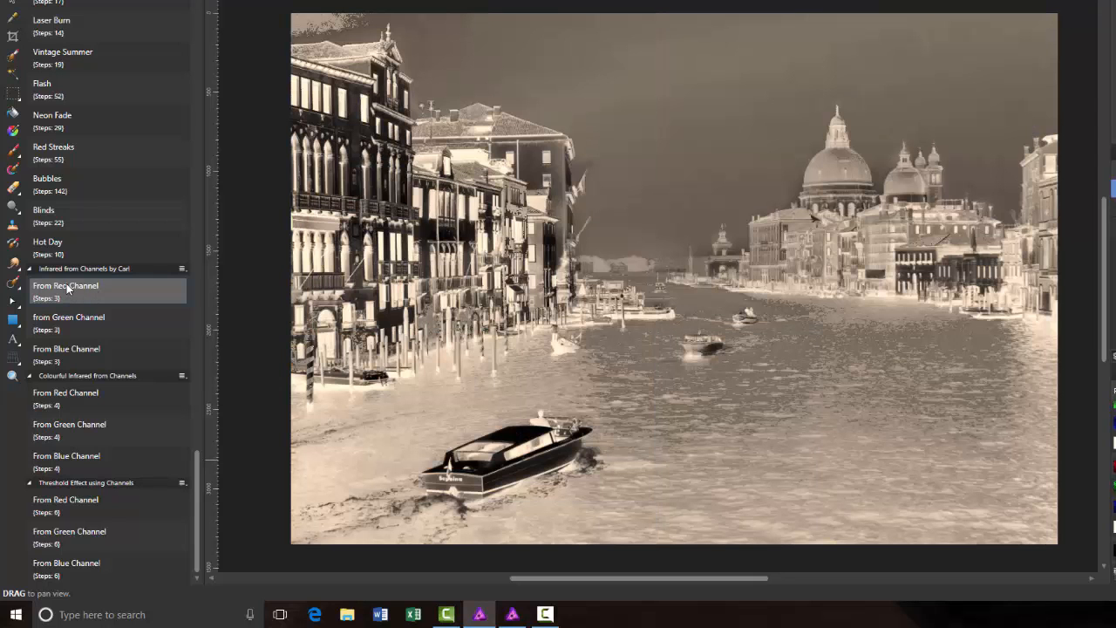
key(ctrl+z)
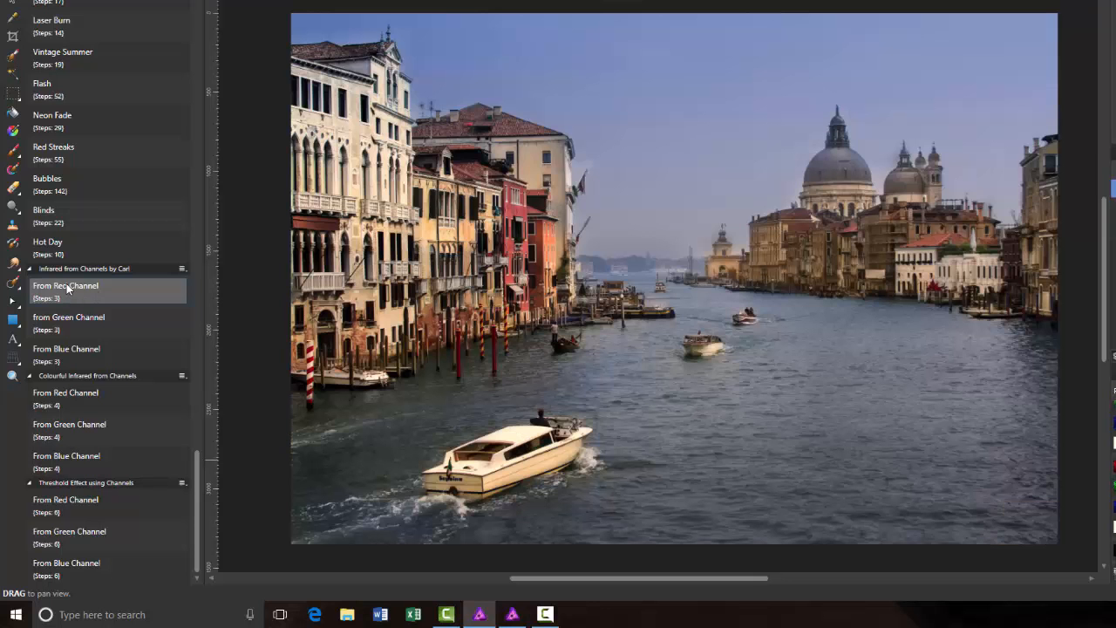
click(89, 326)
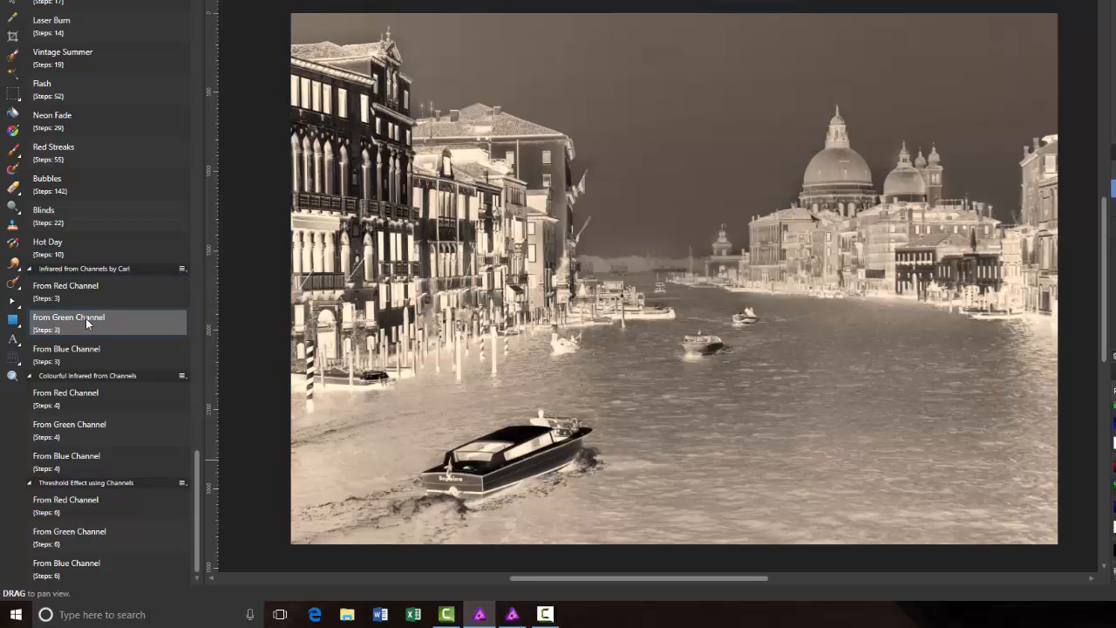
key(ctrl+z)
click(81, 353)
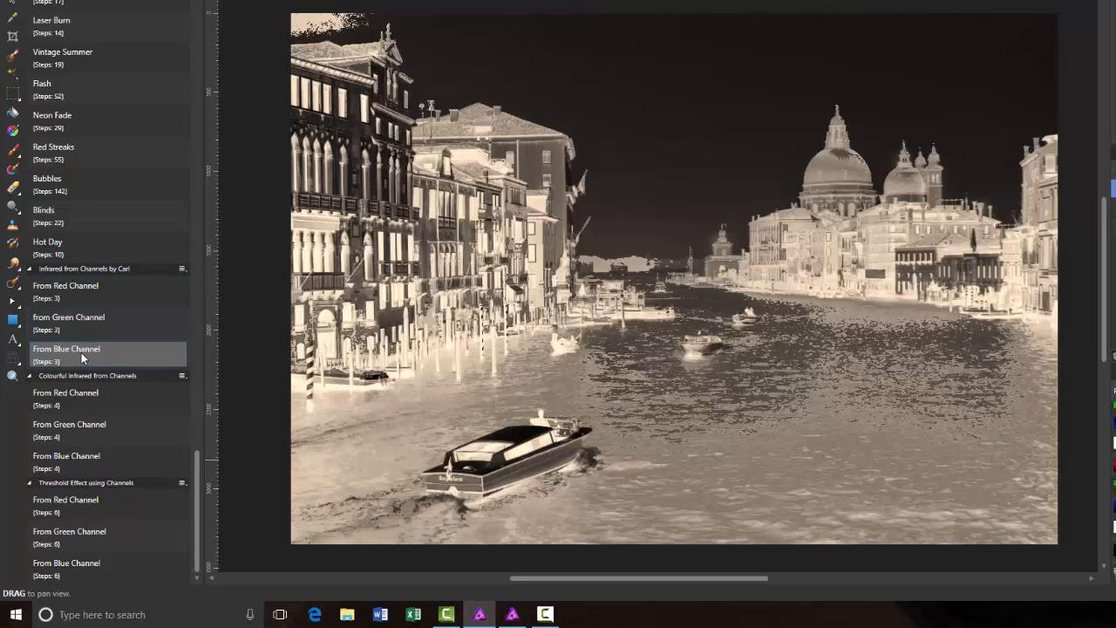
key(ctrl+z)
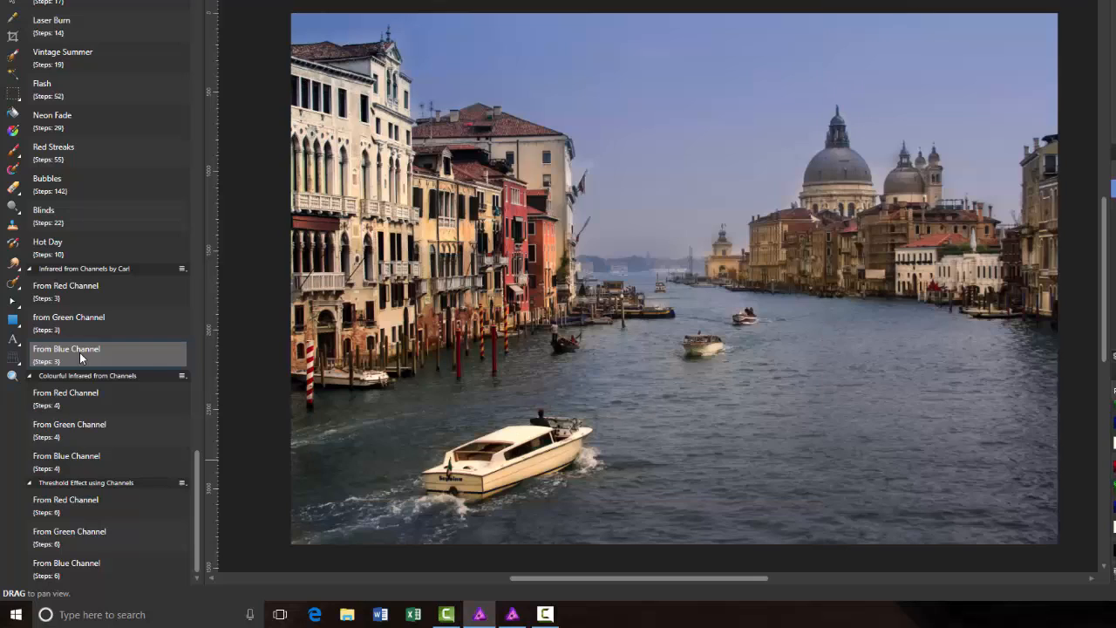
- Try the Colourful Infrared from Channels macros for the red, green and blue channels in turn, undoing each one
click(108, 392)
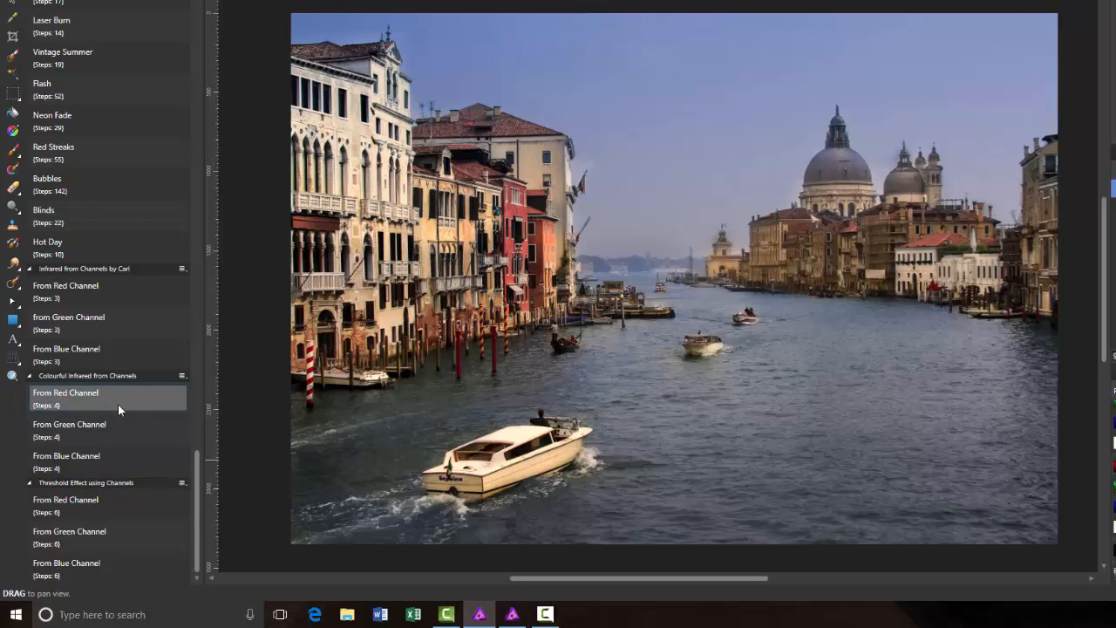
click(82, 398)
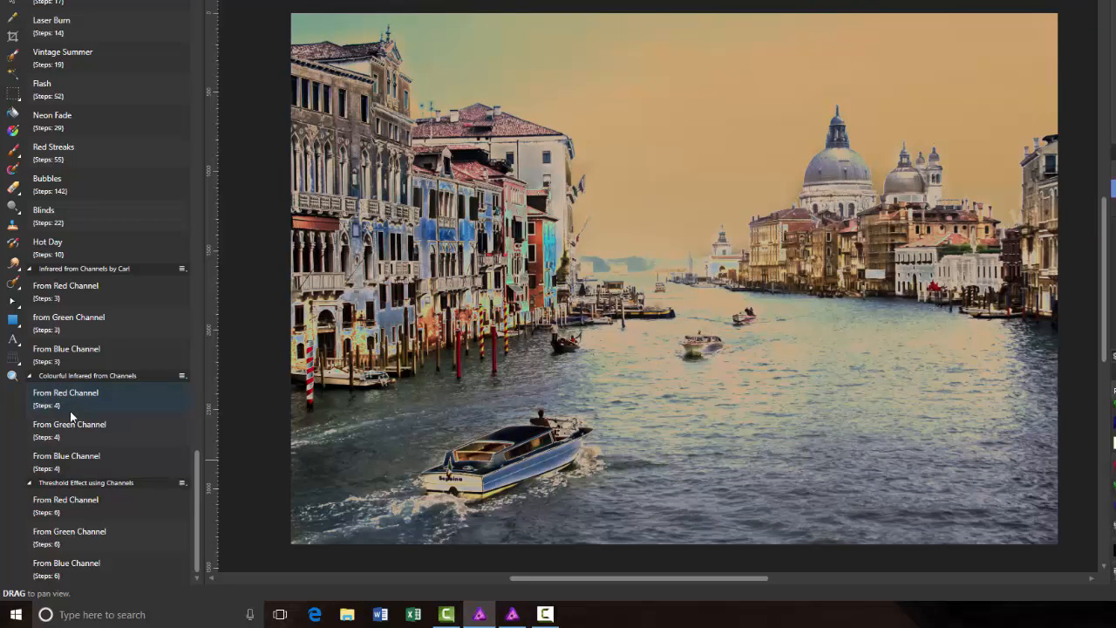
click(57, 431)
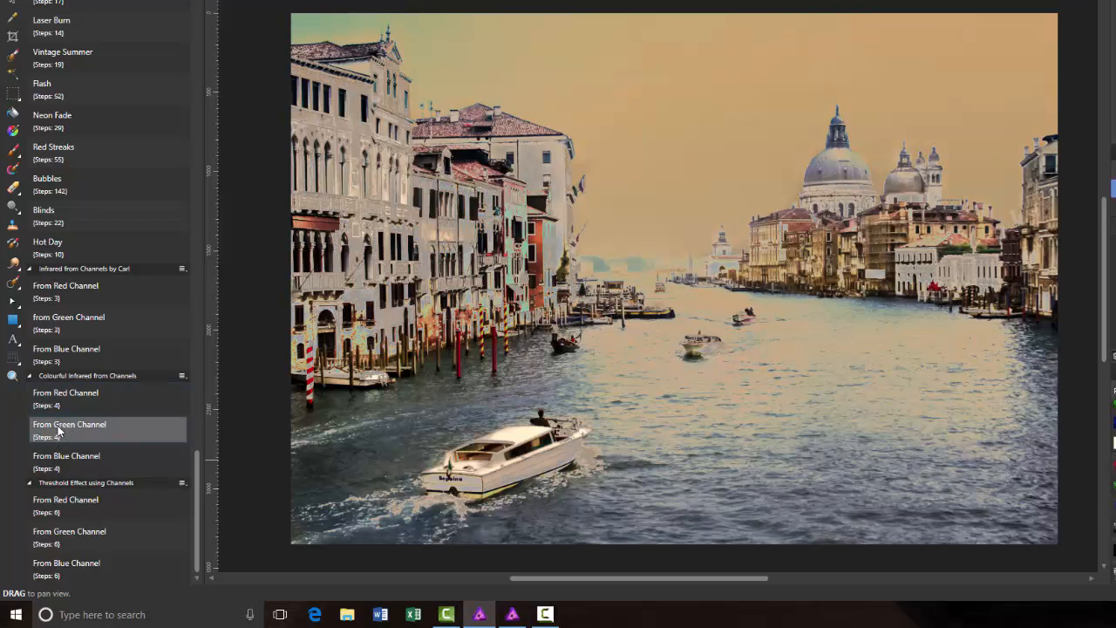
click(74, 464)
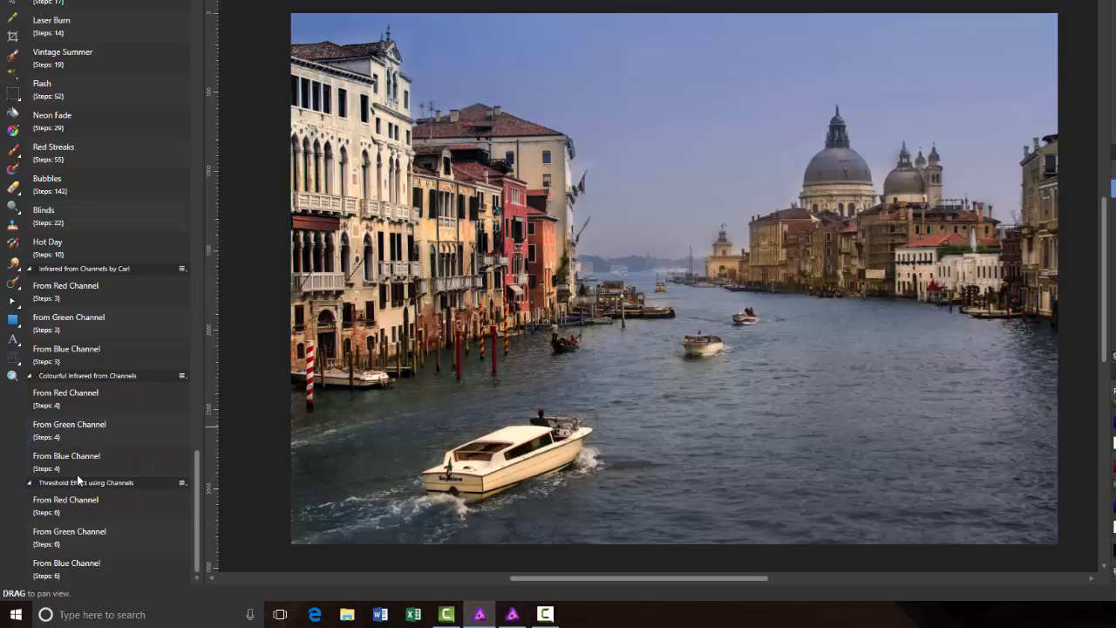
click(82, 462)
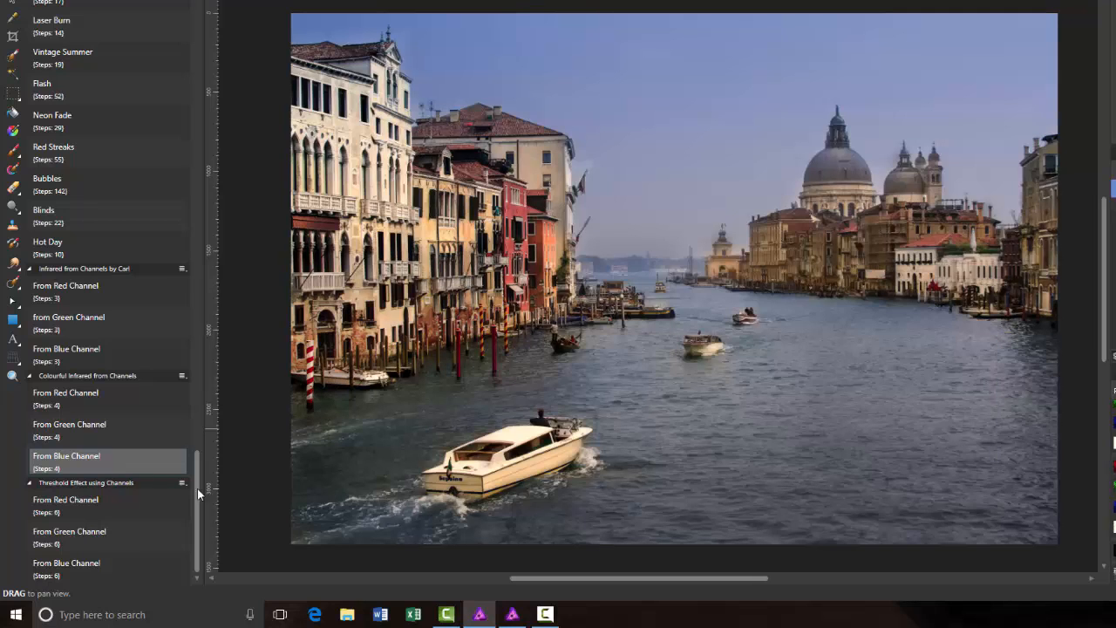
- Try the Threshold Effect using Channels macros for the red, green and blue channels in turn, undoing each one
click(49, 507)
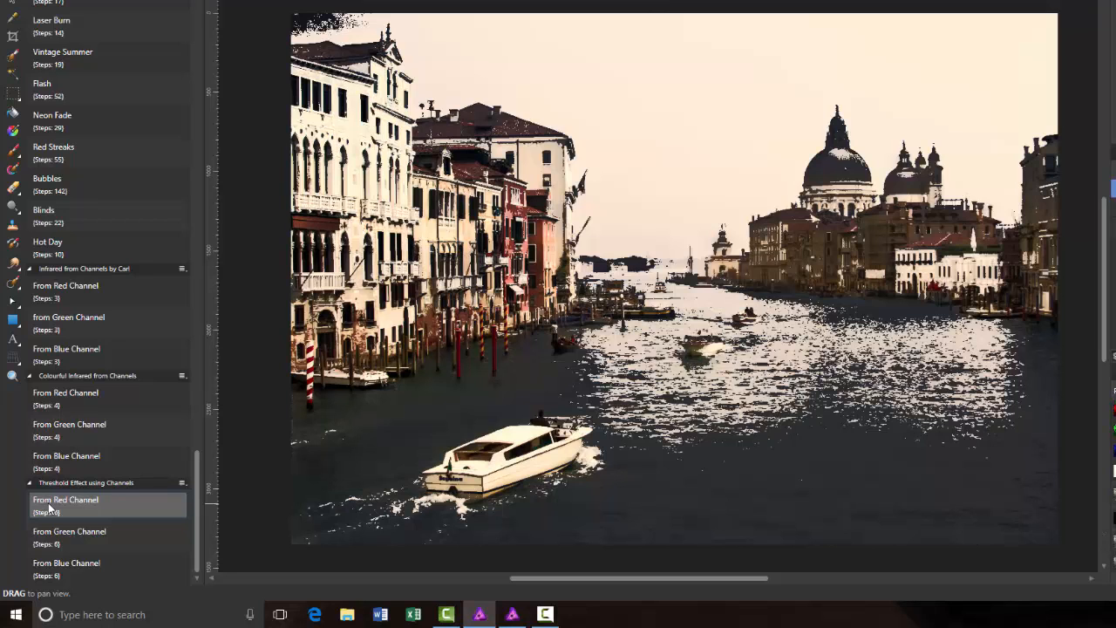
key(ctrl+z)
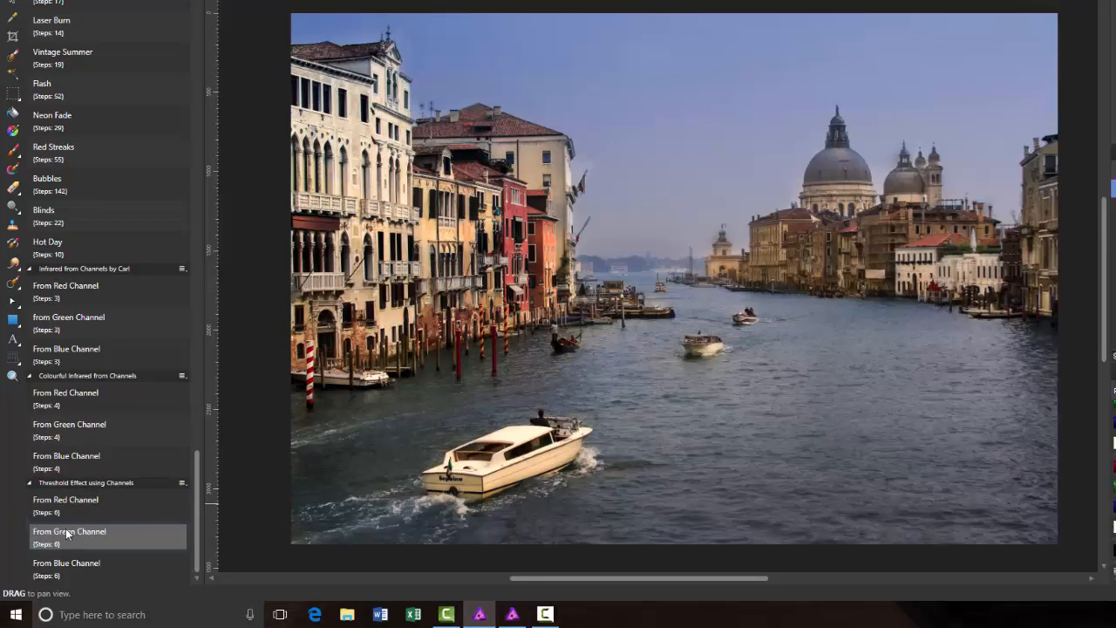
click(65, 532)
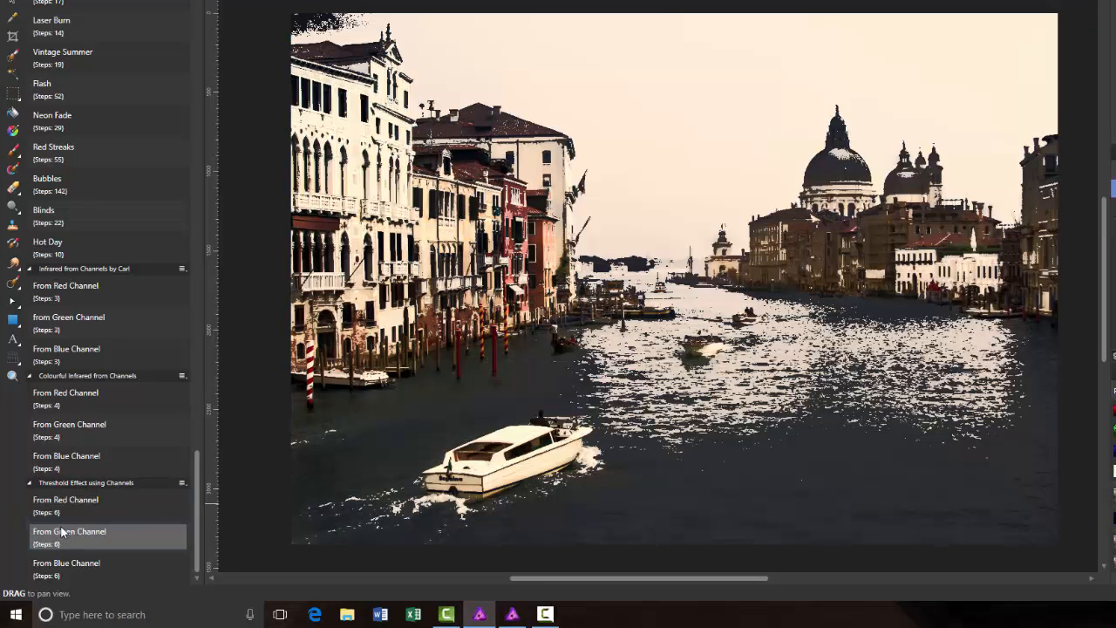
key(ctrl+z)
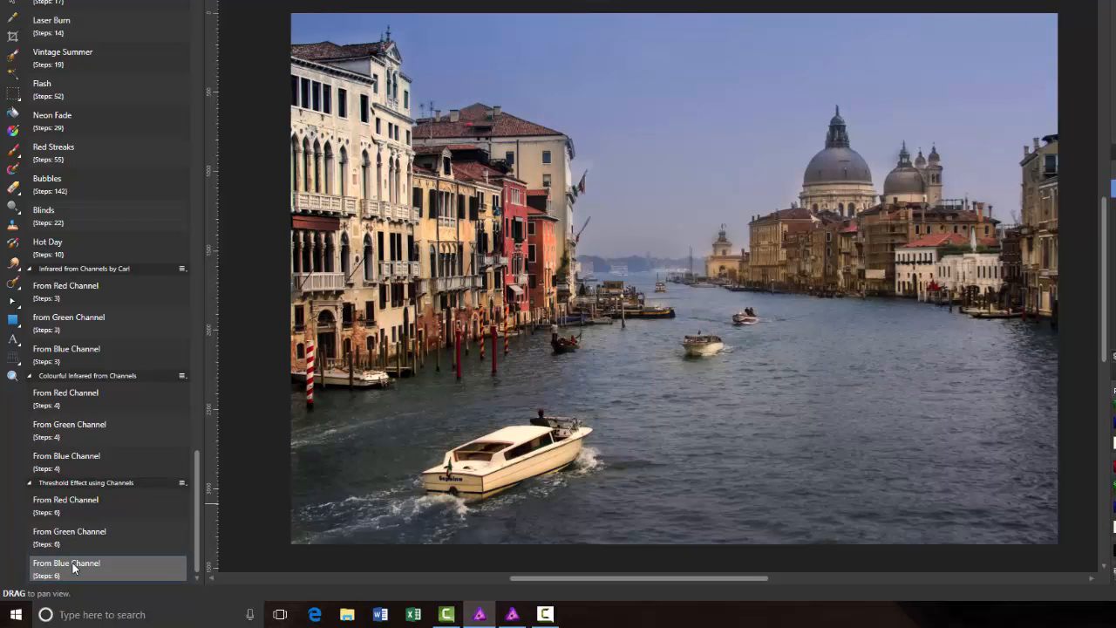
click(74, 569)
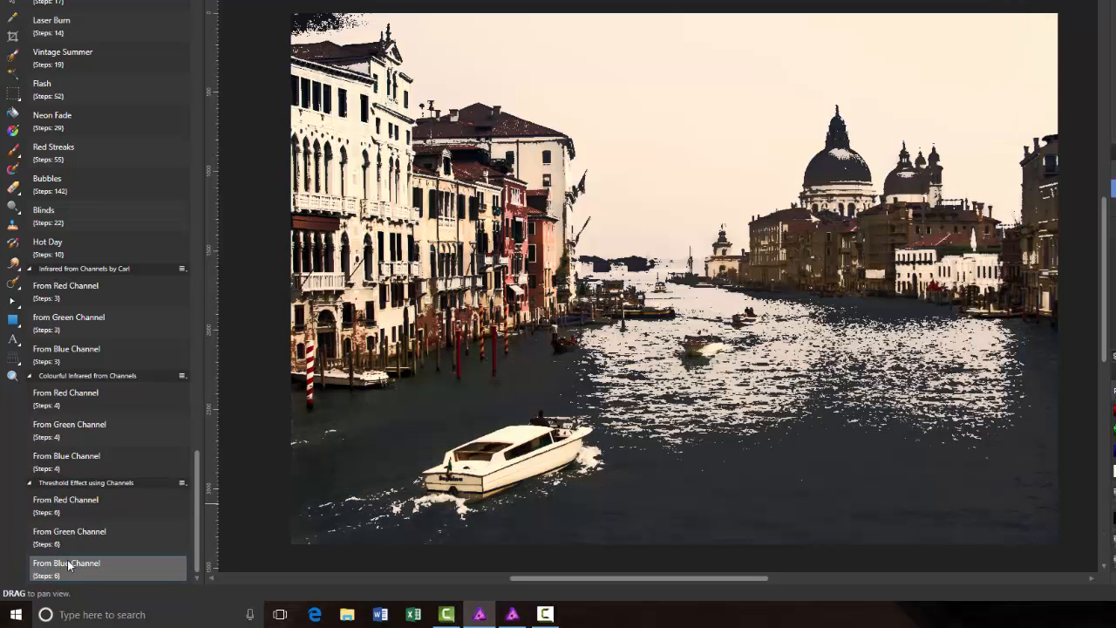
key(ctrl+z)
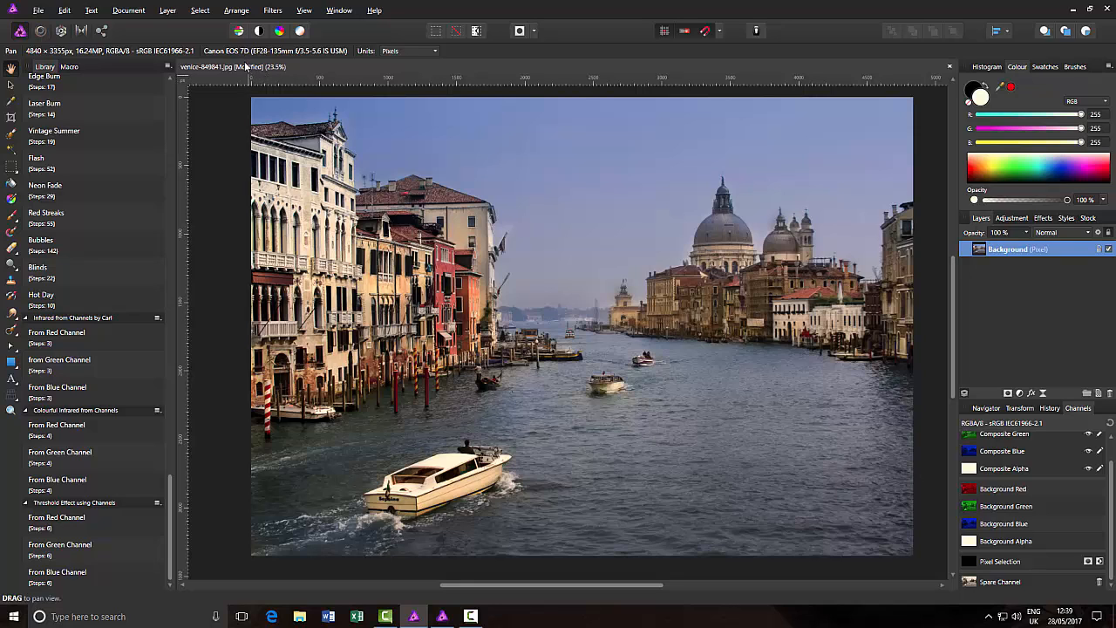
- Show where the Studio panels are switched on and where the macro Library offers Import Macros, leaving both without choosing anything
click(304, 10)
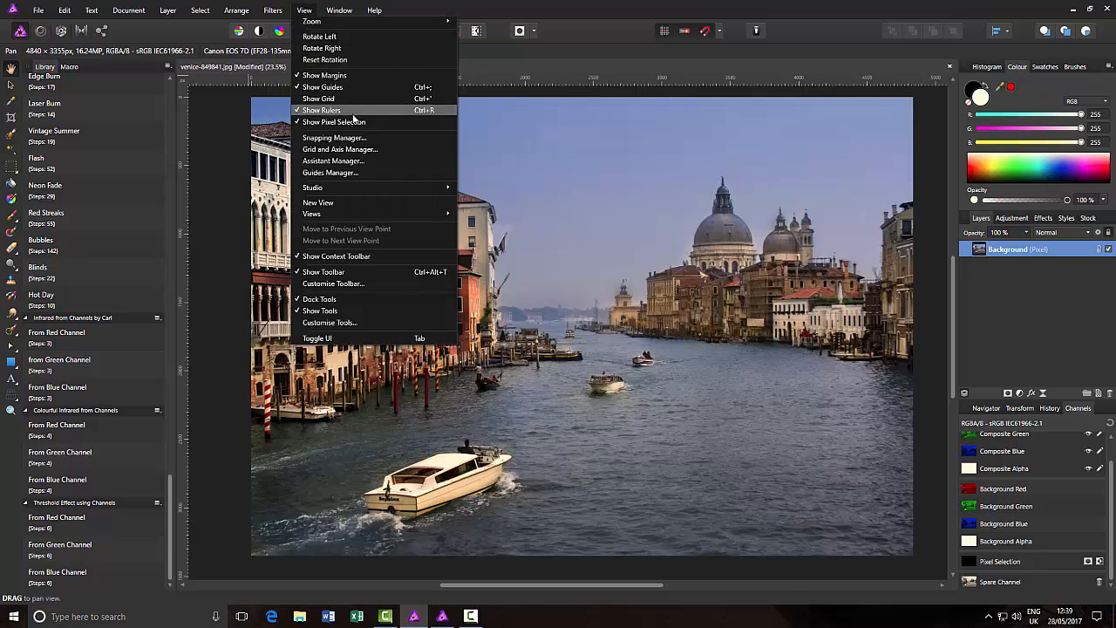
mouse_move(396, 193)
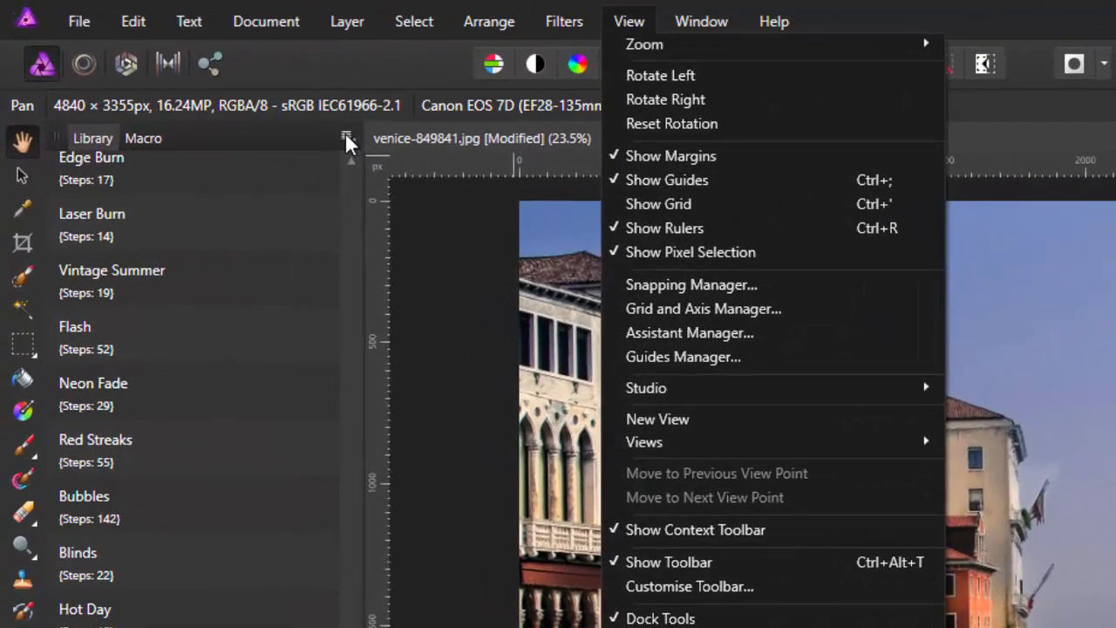
click(346, 138)
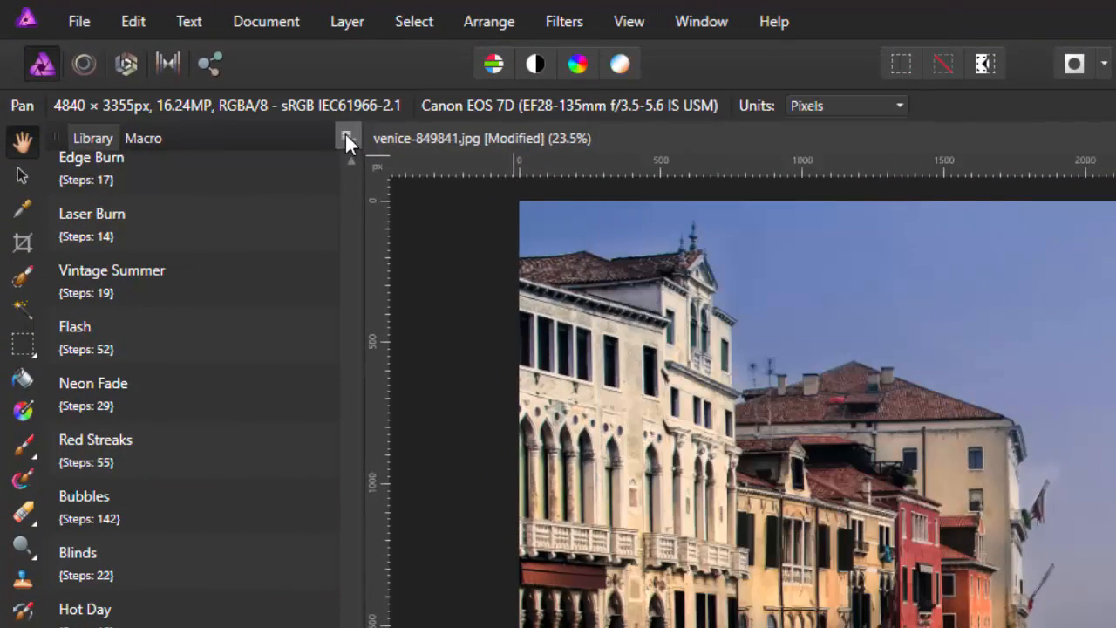
click(345, 138)
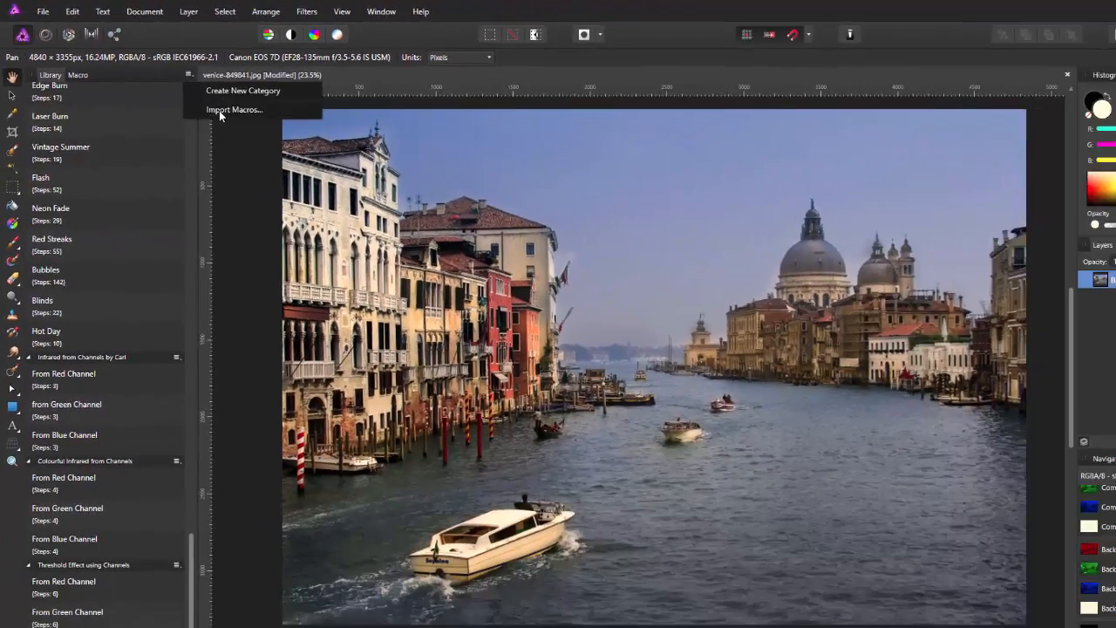
click(403, 202)
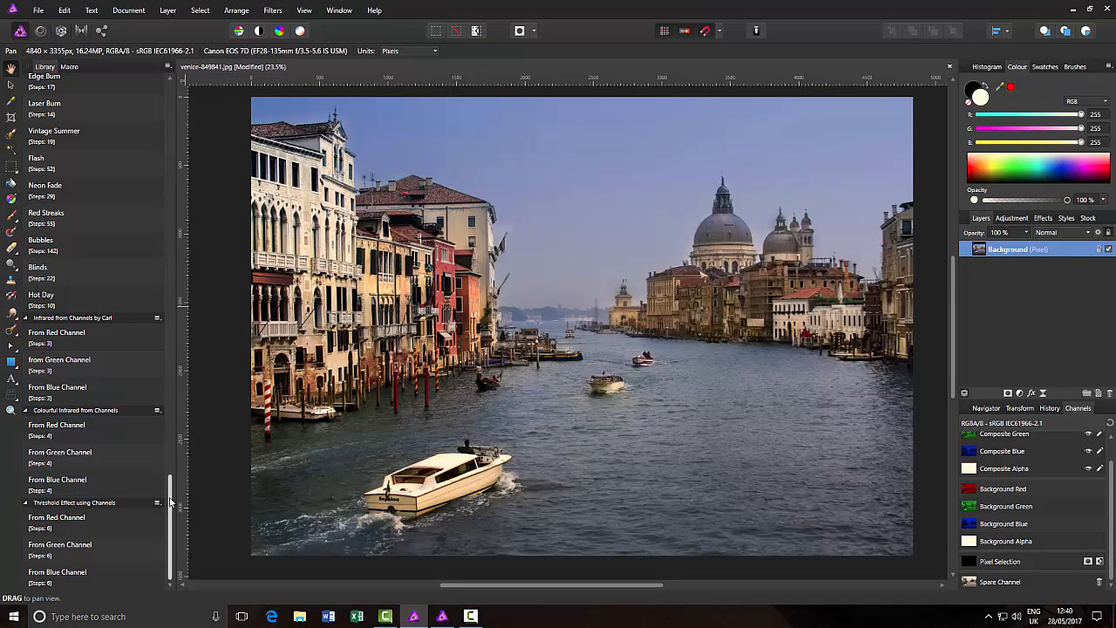
drag(170, 503, 175, 514)
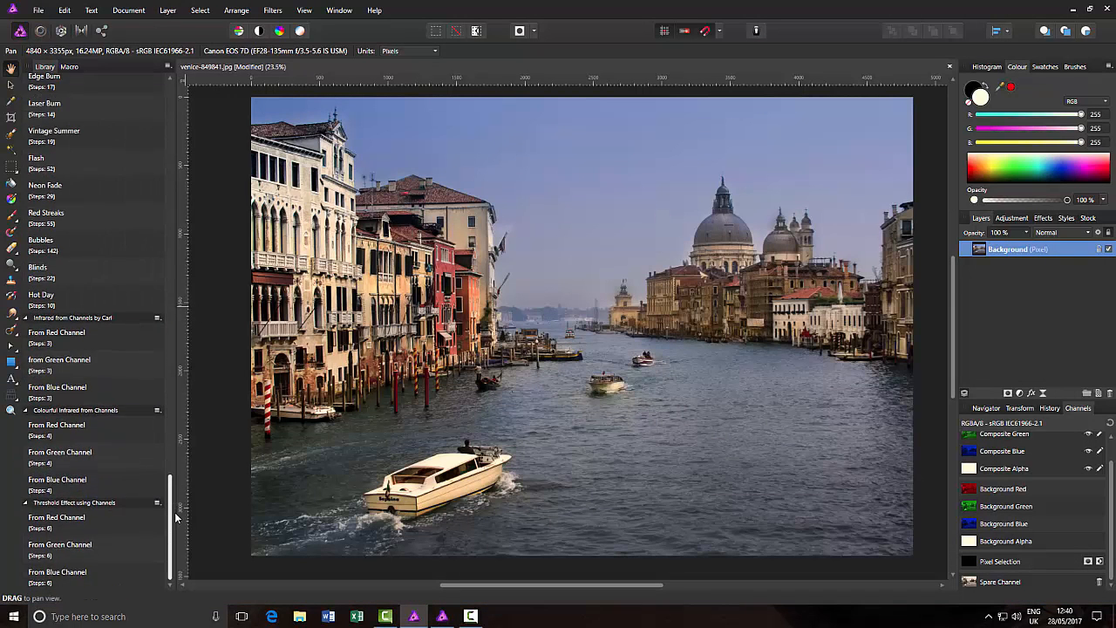